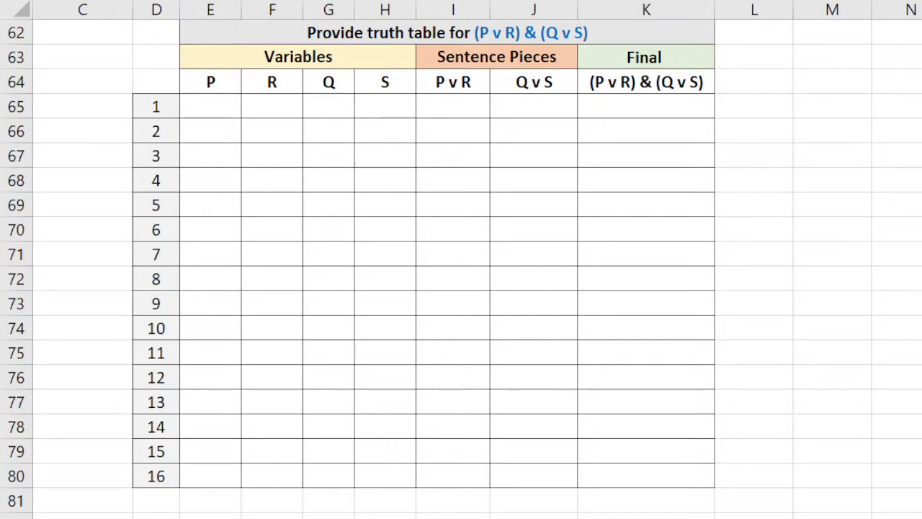
Step: Examine the truth table layout for (P v R) & (Q v S), including its four variable columns and 16 numbered rows
left_click(212, 108)
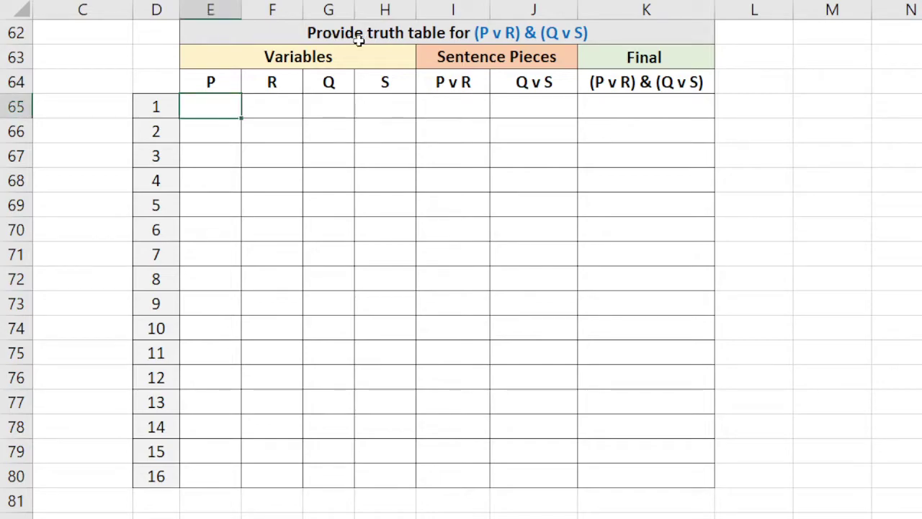
left_click(442, 35)
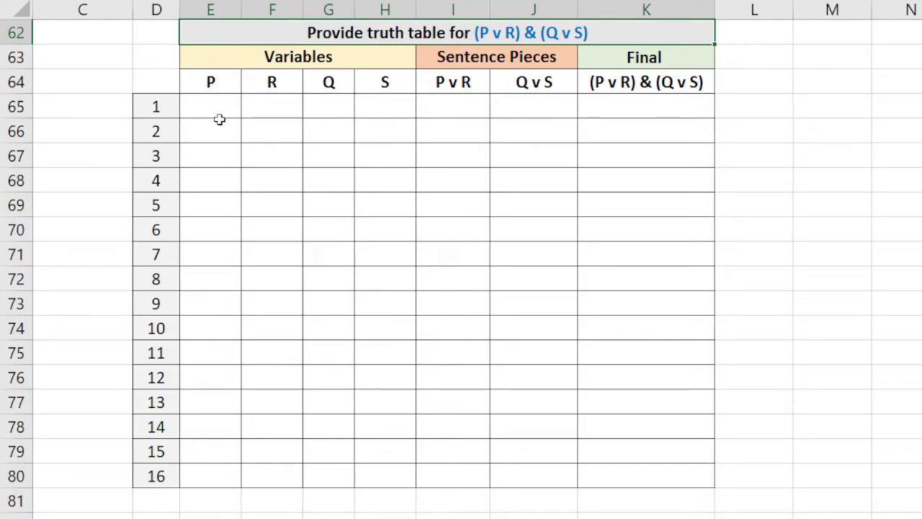
left_click(236, 88)
left_click_drag(236, 88, 386, 468)
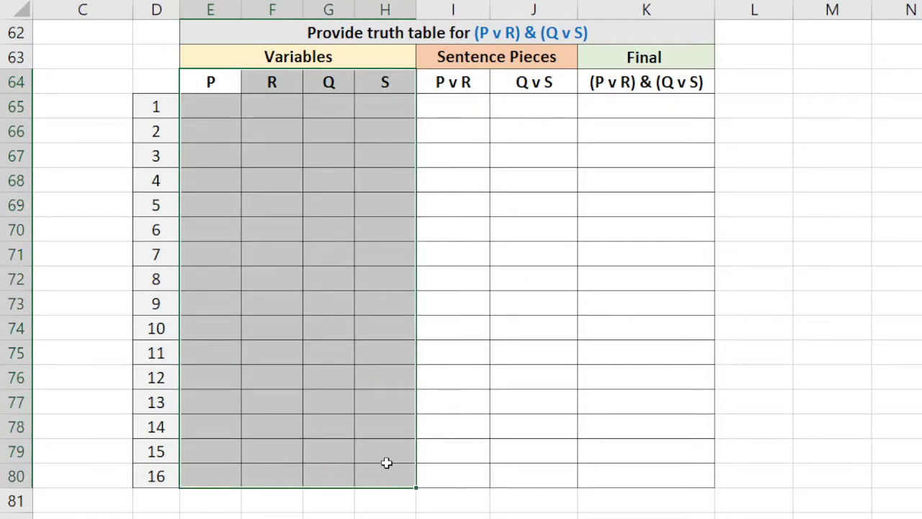
left_click(386, 462)
left_click_drag(159, 114, 143, 476)
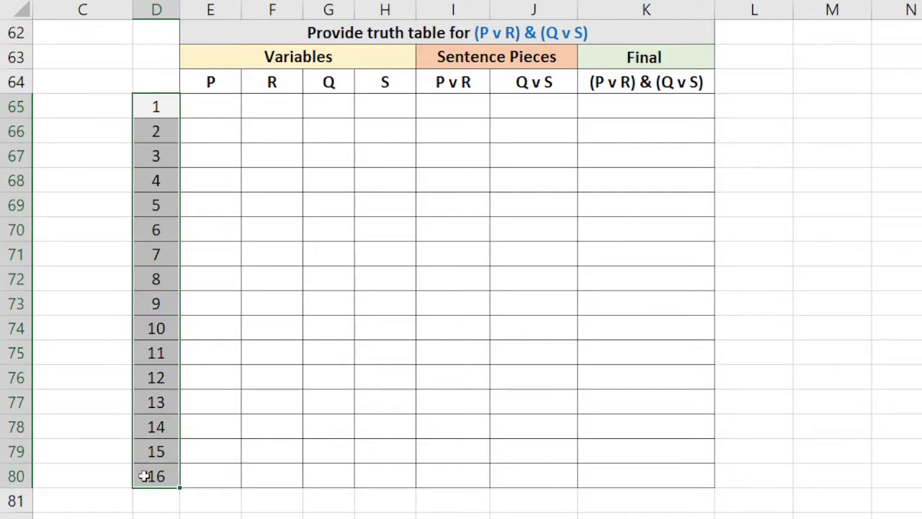
left_click(144, 475)
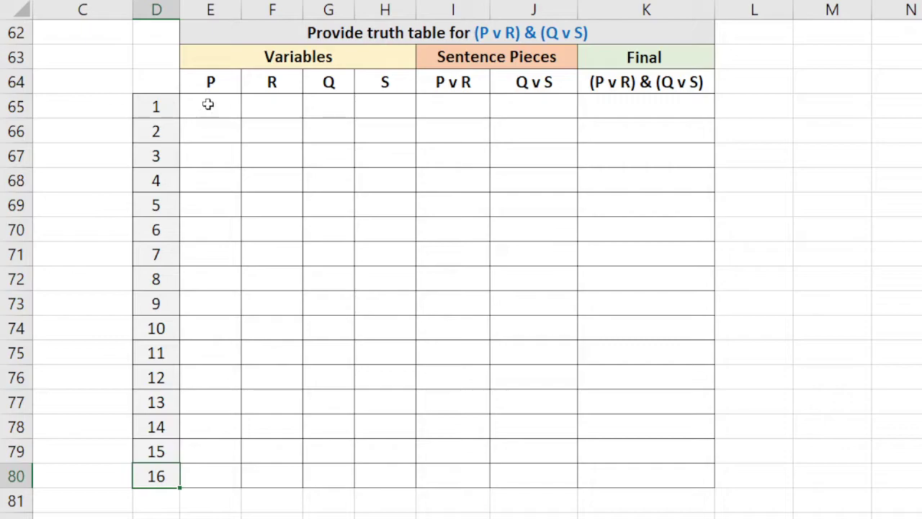
left_click(214, 82)
left_click(267, 83)
left_click(324, 82)
left_click(360, 82)
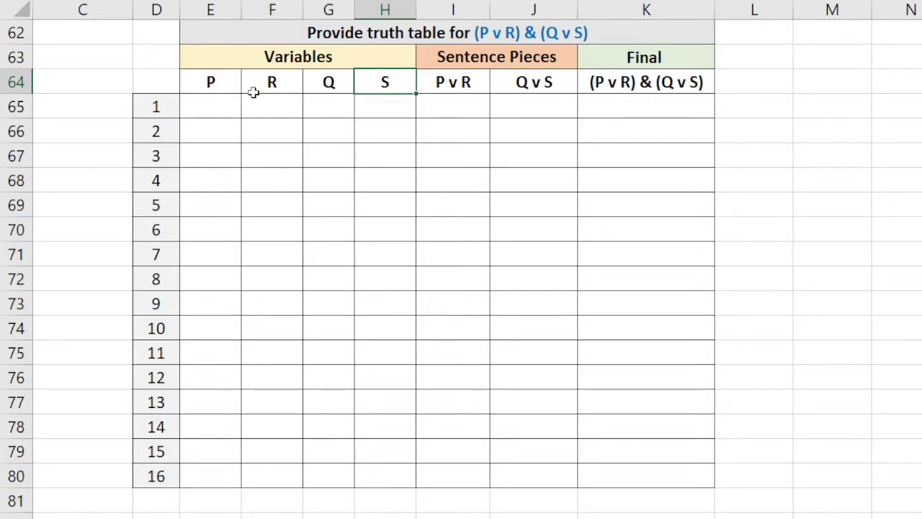
left_click_drag(225, 81, 356, 76)
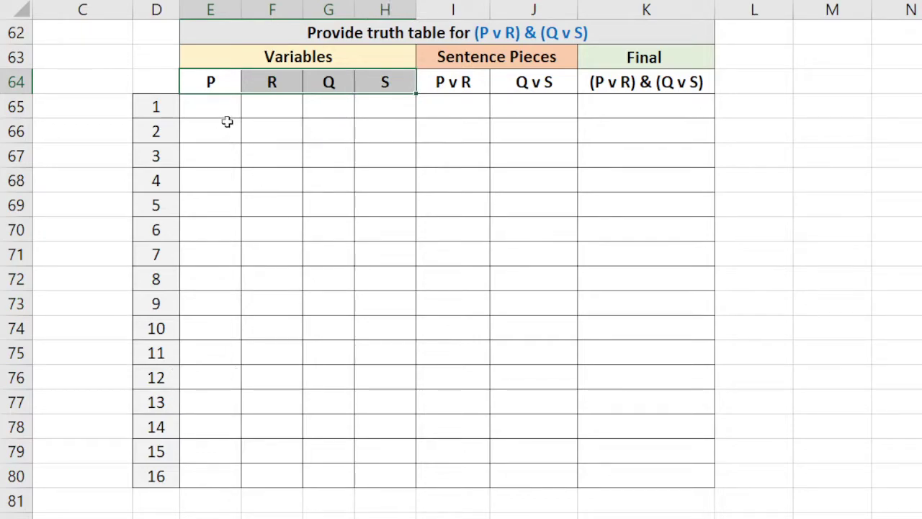
left_click_drag(213, 109, 377, 466)
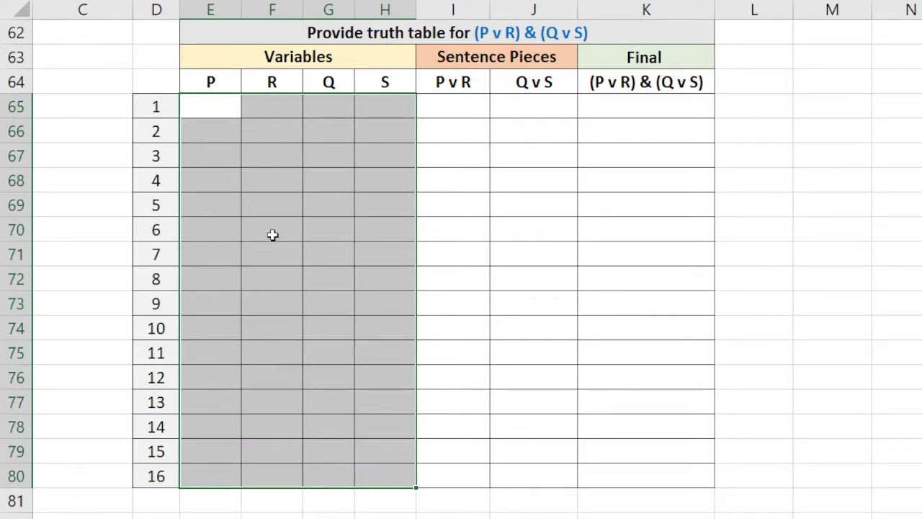
left_click(272, 205)
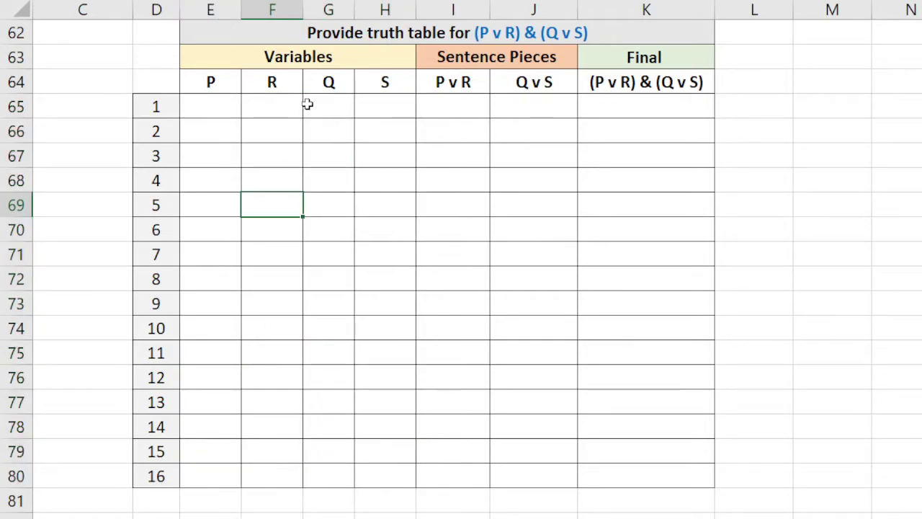
Step: Fill the P column with T in truth table rows 1 to 8 (E65:E72)
left_click(222, 104)
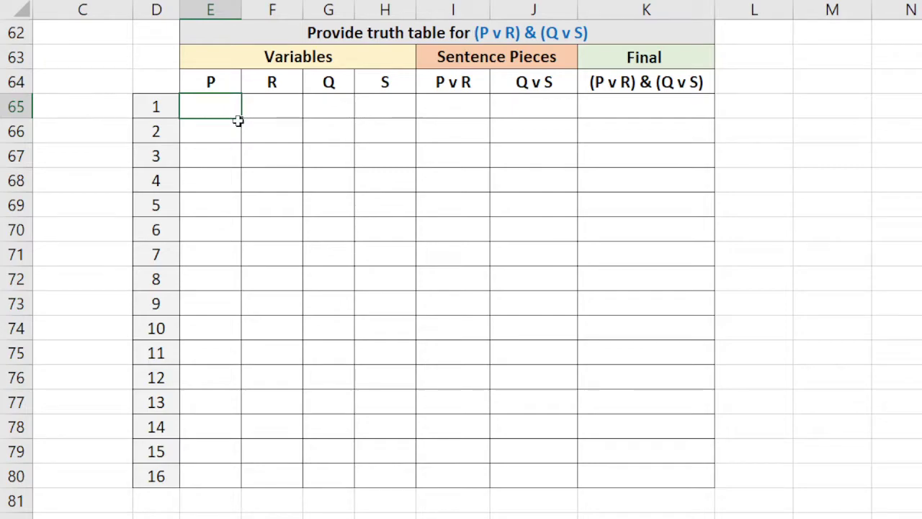
type("T")
key("Return")
type("T")
key("Return")
type("T")
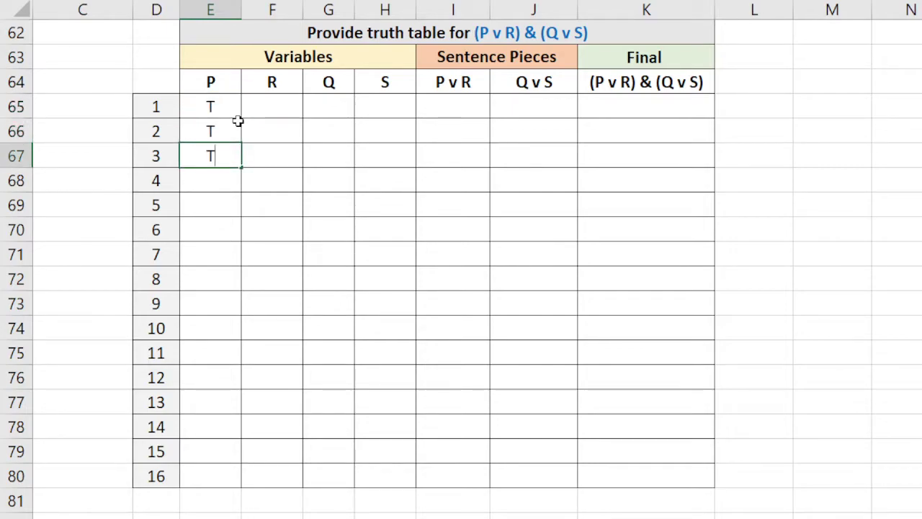
key("Return")
type("T")
key("Return")
type("T")
key("Return")
type("T")
key("Return")
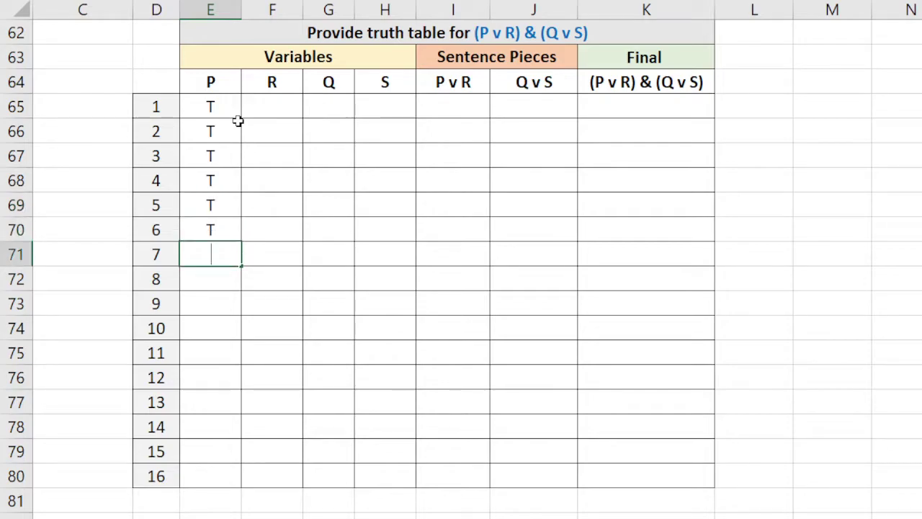
type("T")
key("Return")
type("T")
key("Return")
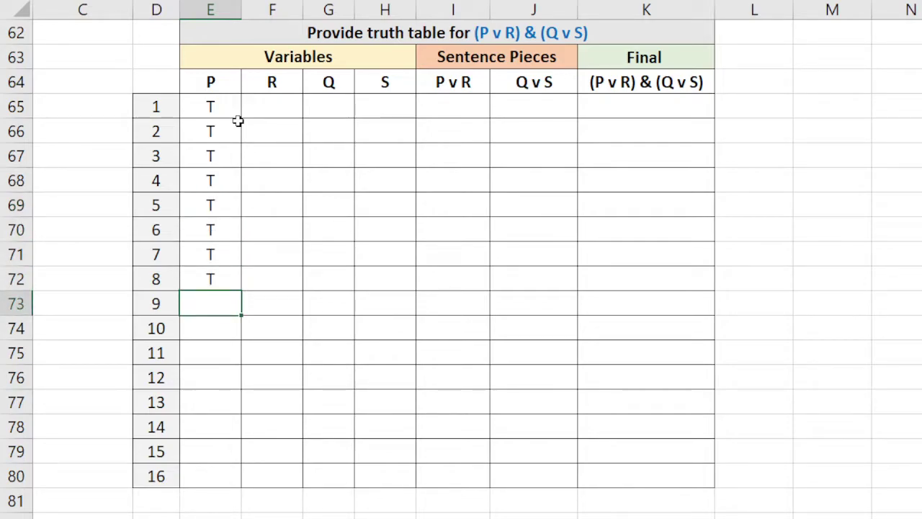
Step: Fill the P column with F in truth table rows 9 to 16 (E73:E80)
type("F F F F F F F")
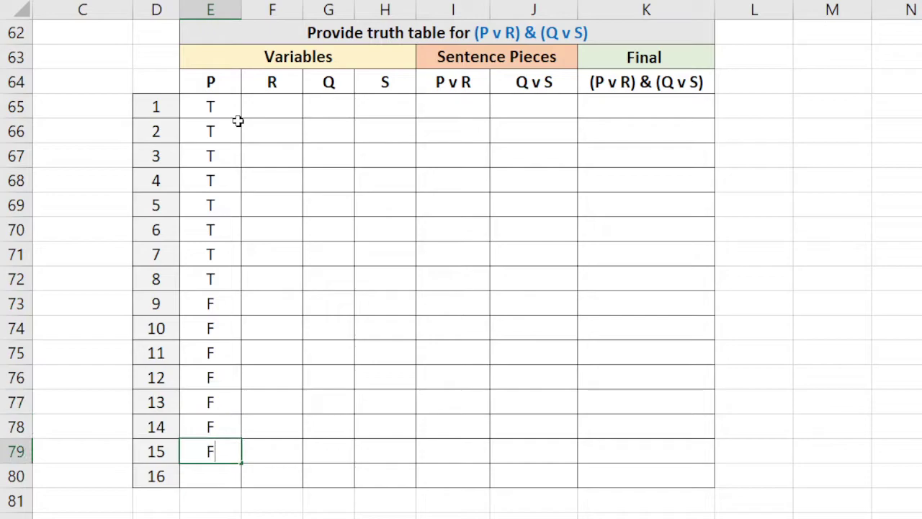
key("Return")
type("F")
key("Return")
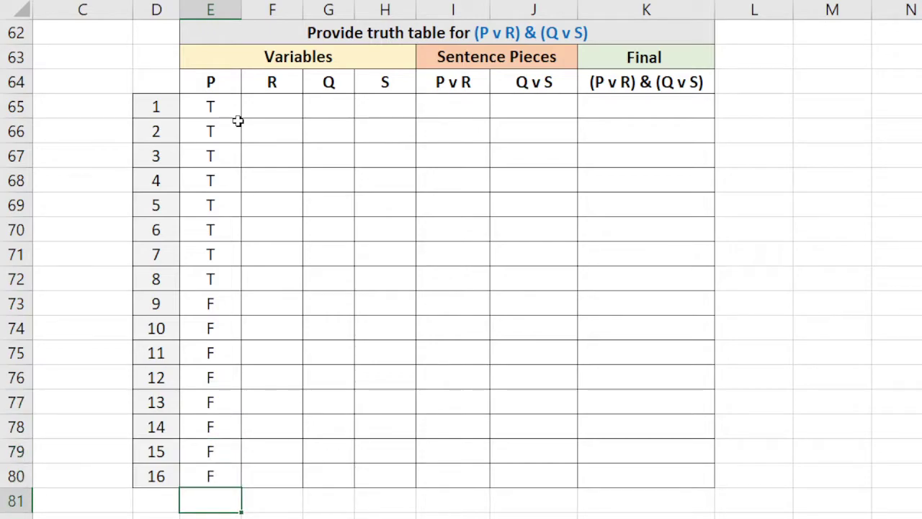
Step: Fill the R column with T in rows 1 to 4 and F in rows 5 to 8 (F65:F72)
left_click(248, 112)
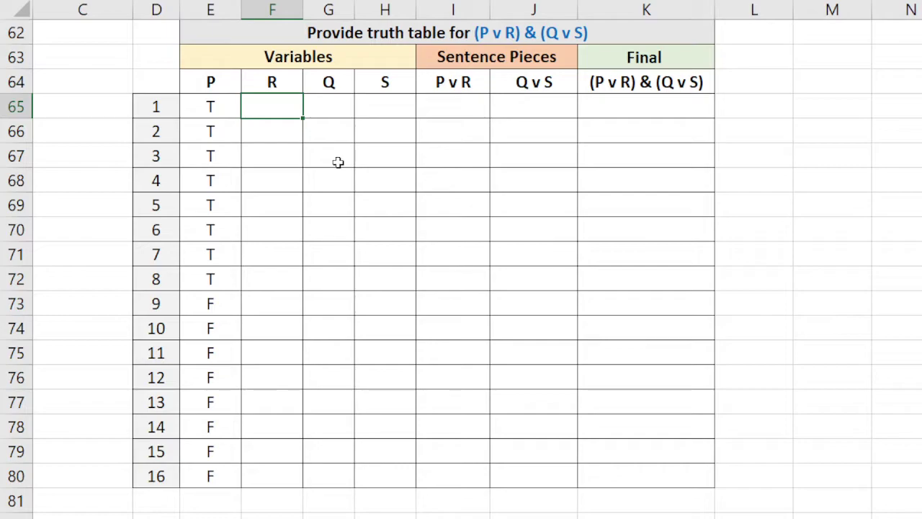
type("T")
key("Return")
type("T")
key("Return")
key("Return")
type("T")
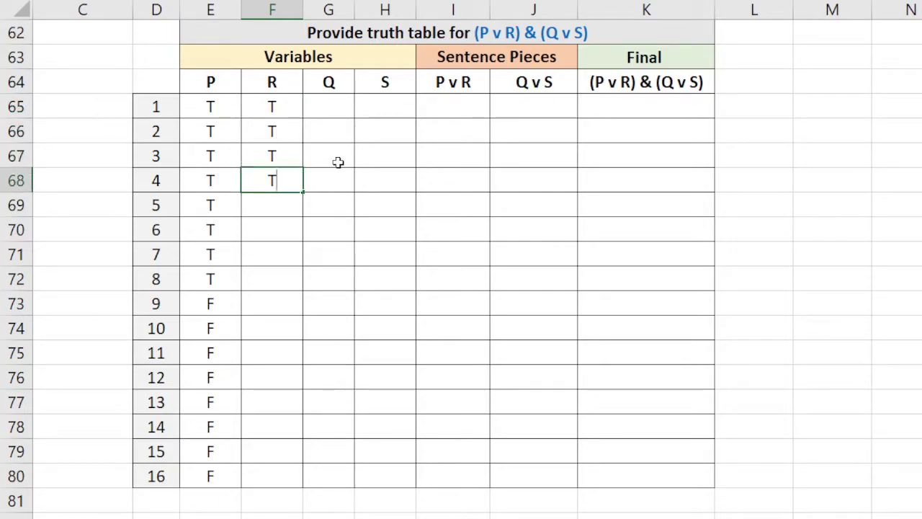
key("Return")
type("F")
key("Return")
type("F")
key("Return")
type("F")
key("Return")
type("F")
key("Return")
Step: Complete the R column with T in rows 9 to 12 and F in rows 13 to 16 (F73:F80)
type("T")
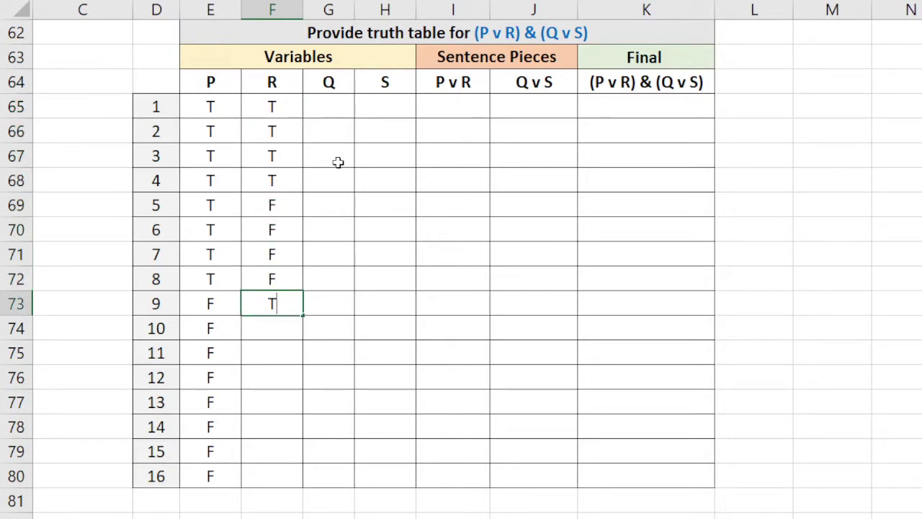
key("Return")
type("T")
key("Return")
type("T T")
key("Return")
type("F")
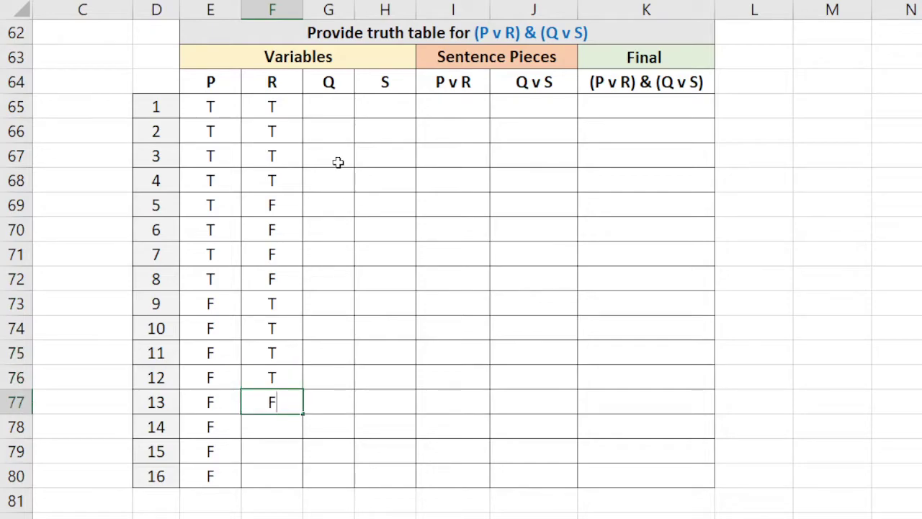
key("Return")
type("F")
key("Return")
type("F")
key("Return")
type("F")
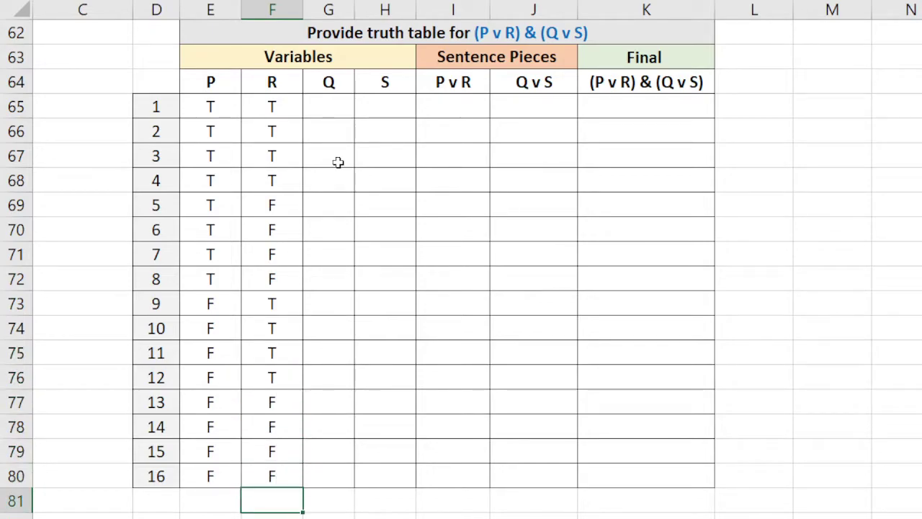
Step: Start the Q column with T in rows 1 and 2 and F in rows 3 and 4 (G65:G68)
left_click(326, 110)
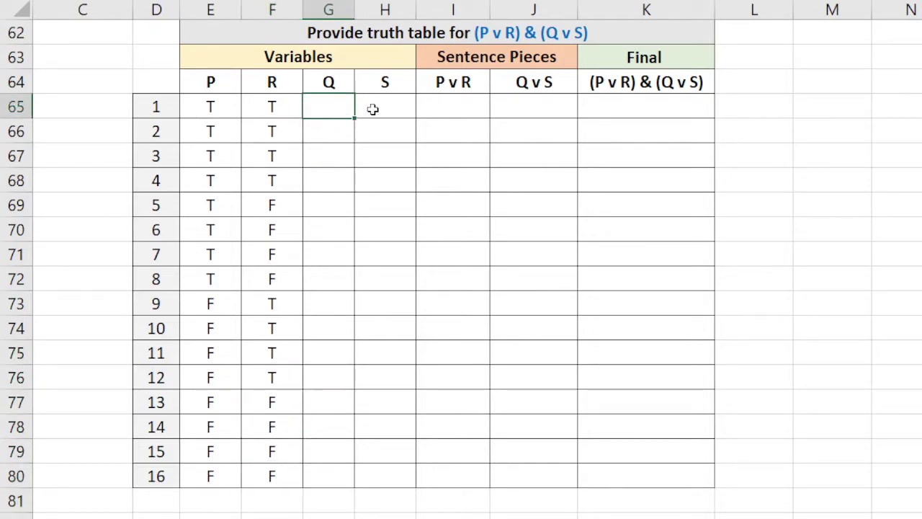
left_click_drag(212, 108, 208, 276)
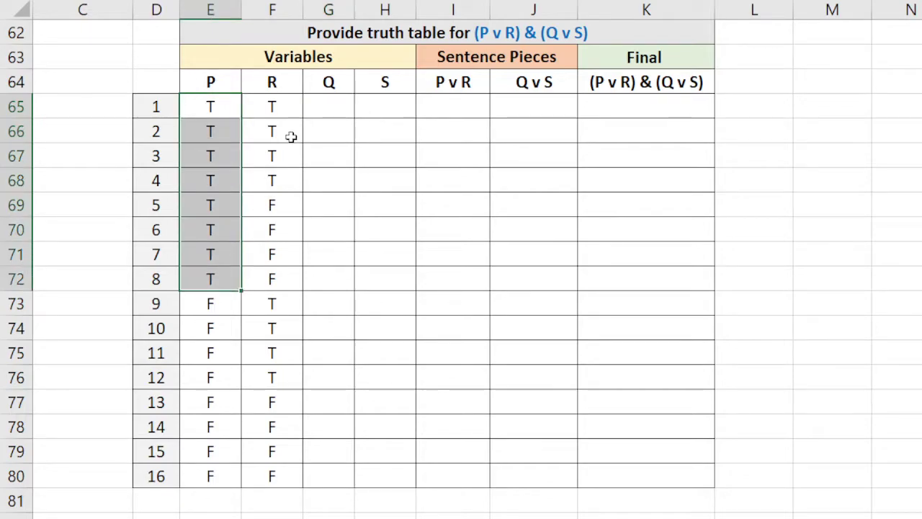
left_click_drag(292, 107, 274, 179)
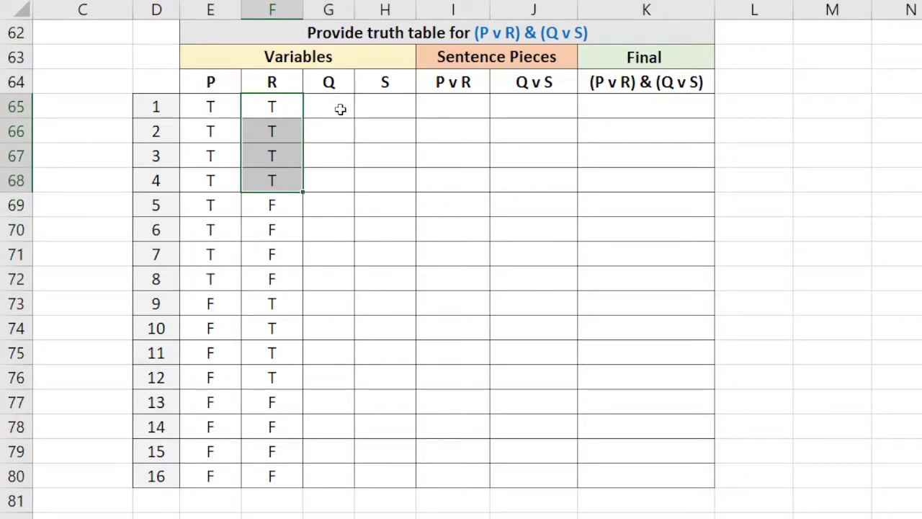
left_click_drag(338, 108, 328, 126)
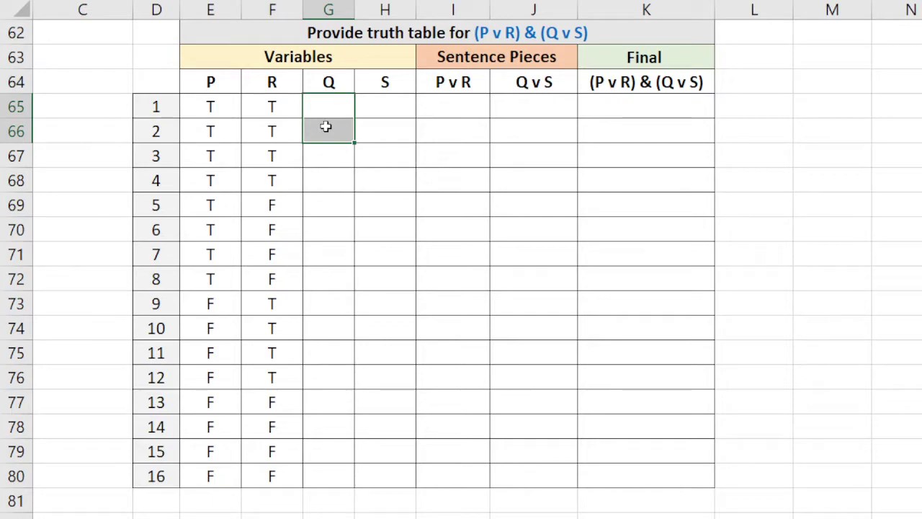
key("shift+Up")
type("T")
key("Return")
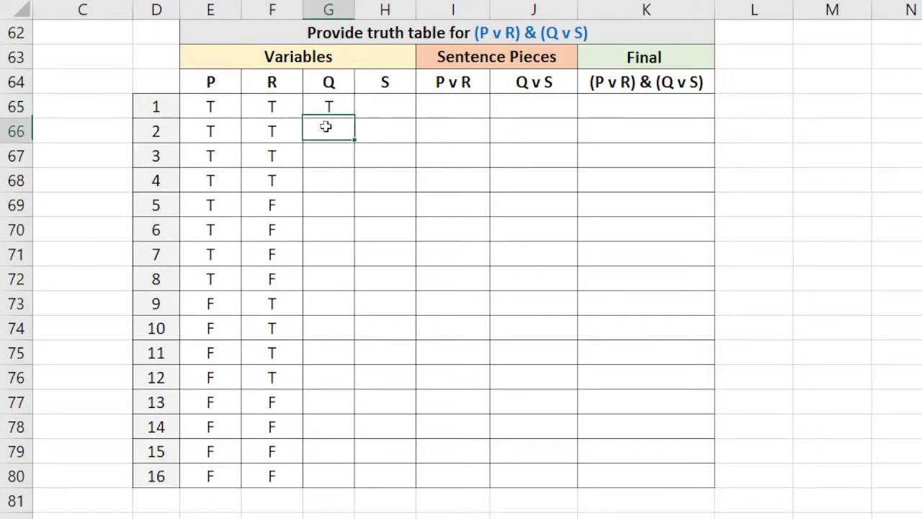
type("T")
key("Return")
type("F")
key("Return")
type("F")
key("Return")
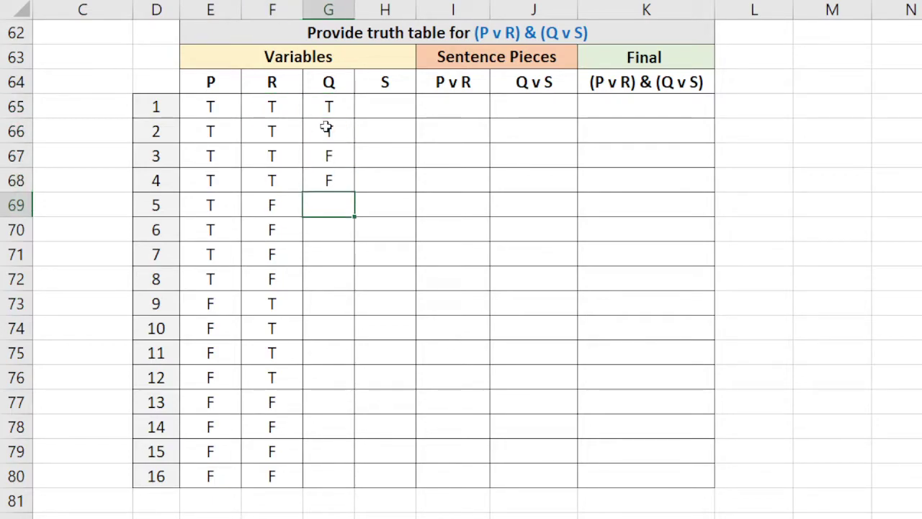
Step: Complete the Q column for rows 5 to 16 (G69:G80) by repeating the pattern T, T, F, F
type("T")
key("Return")
type("T")
key("Return")
type("F F T")
key("Return")
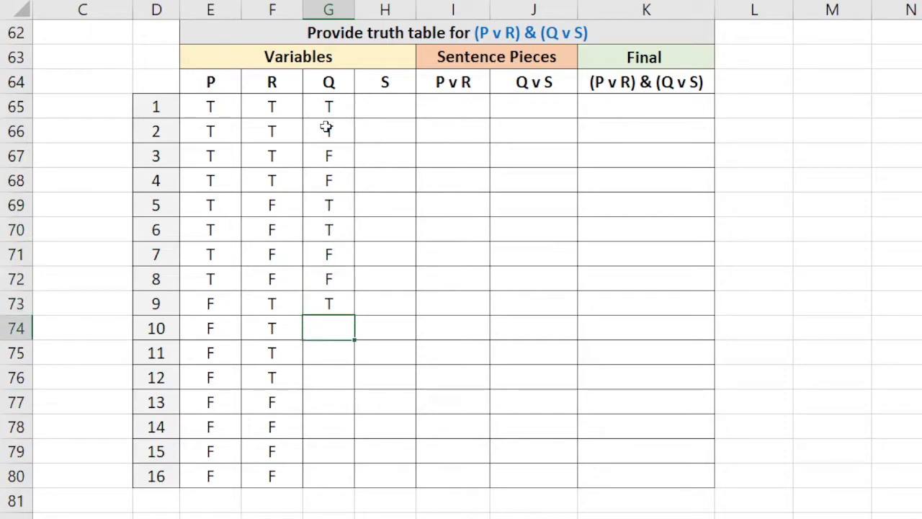
type("T")
key("Return")
type("F")
key("Return")
type("F")
key("Return")
type("T")
key("Return")
type("T")
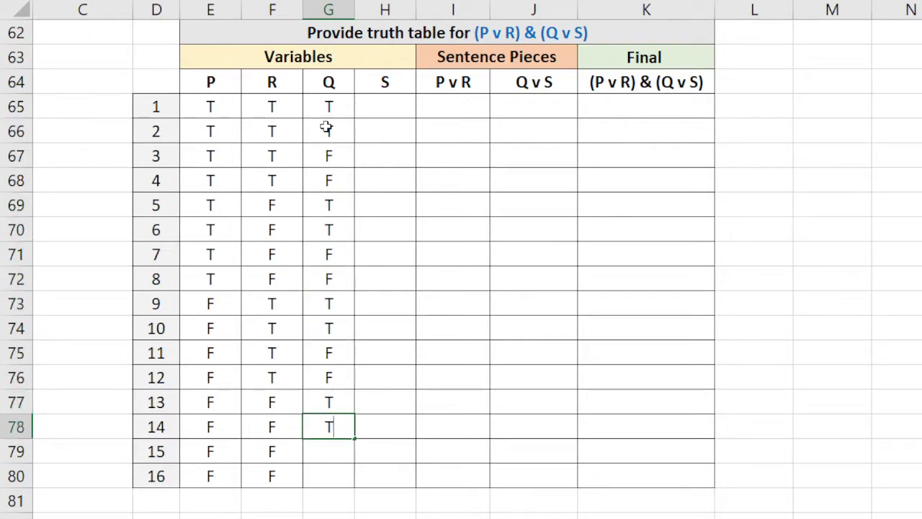
key("Return")
type("F")
key("Return")
type("F")
key("Return")
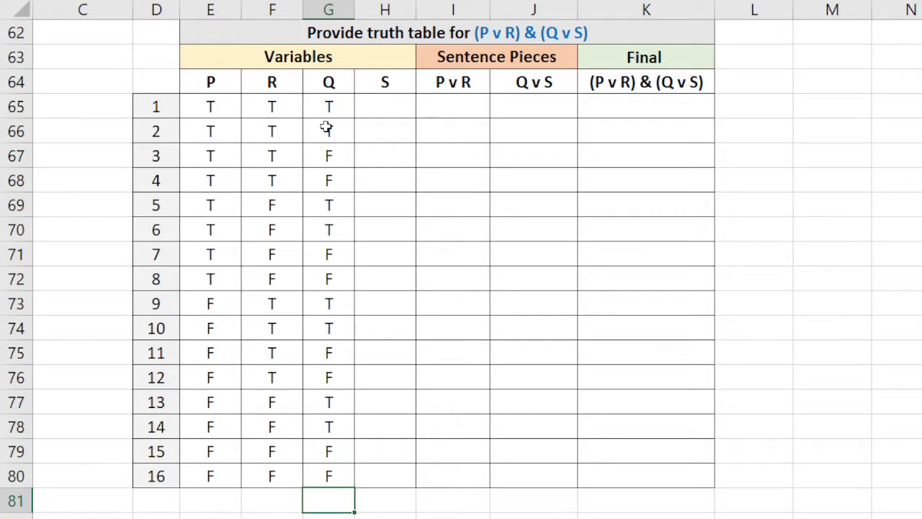
Step: Fill rows 1 to 6 of the S column (H65:H70) with alternating T and F, starting with T
left_click(389, 108)
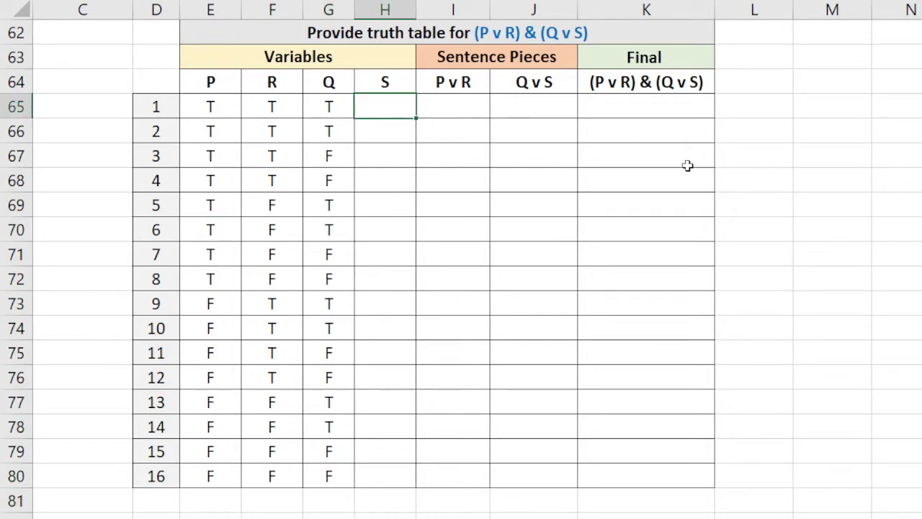
type("T")
key("Return")
type("F")
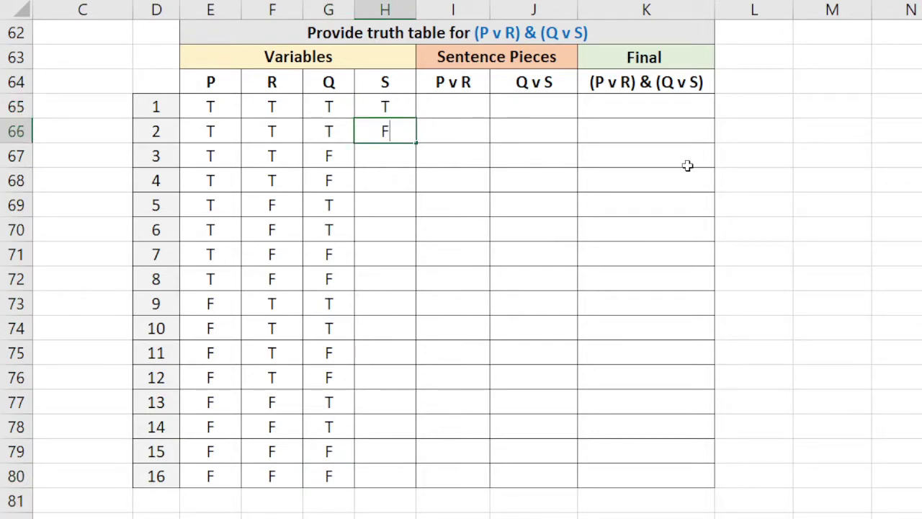
key("Return")
type("T")
key("Return")
type("F")
key("Return")
type("T")
key("Return")
type("F")
key("Return")
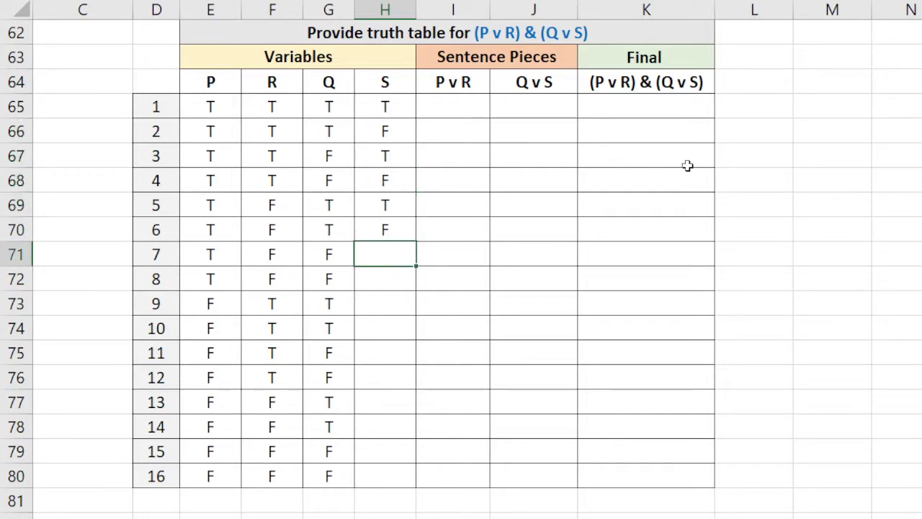
Step: Complete the S column for rows 7 to 16 (H71:H80) with alternating T and F, ending with F
type("T")
key("Return")
type("F T")
key("Return")
type("F")
key("Return")
type("T")
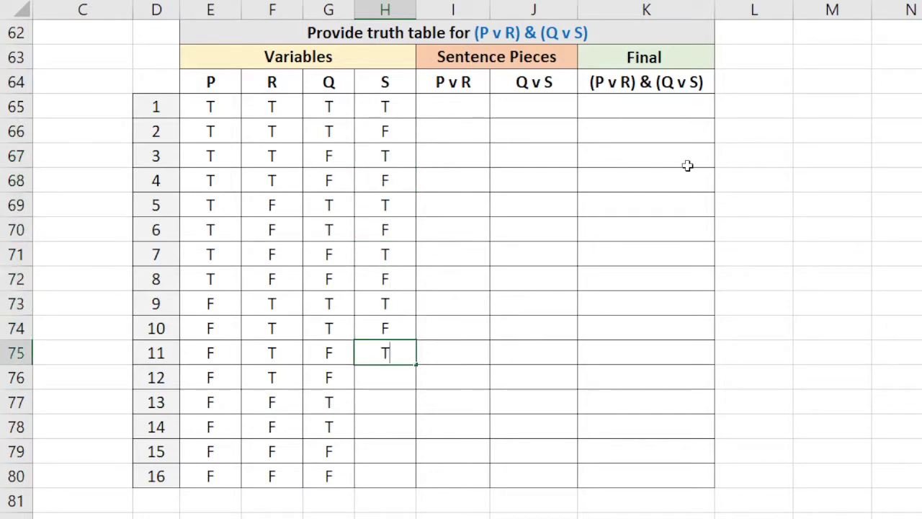
key("Return")
type("F")
key("Return")
type("T")
key("Return")
type("F T")
key("Return")
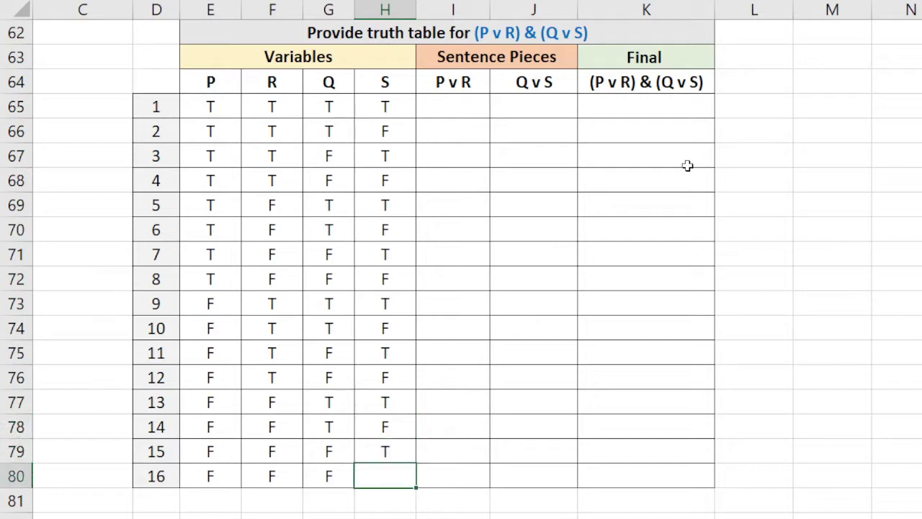
type("F")
key("Return")
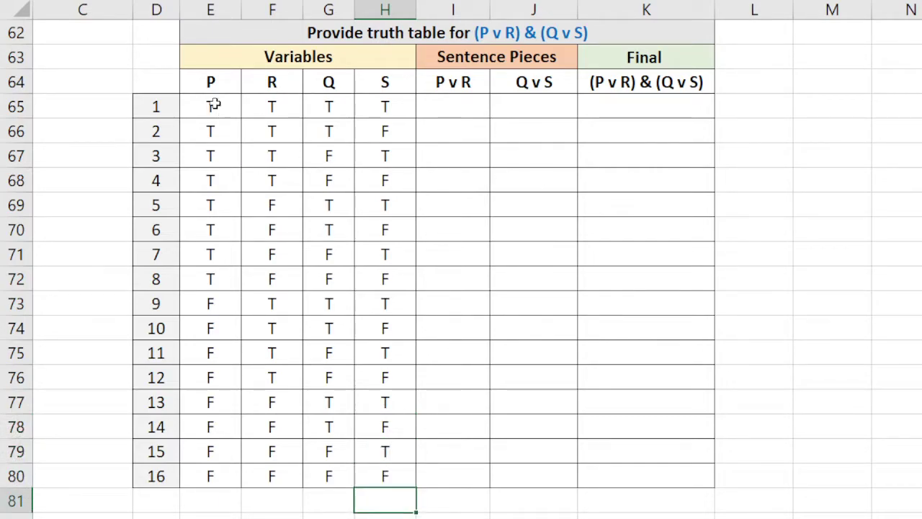
Step: Review the 16 combinations of P, R, Q and S (E65:H80) and the headings P v R, Q v S and (P v R) & (Q v S)
left_click_drag(209, 104, 373, 470)
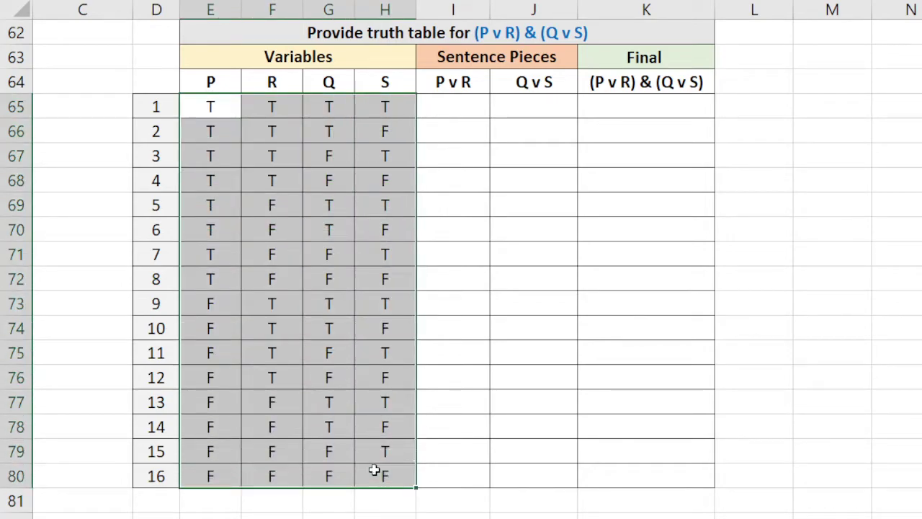
left_click(365, 508)
left_click_drag(222, 104, 382, 106)
left_click_drag(215, 477, 237, 131)
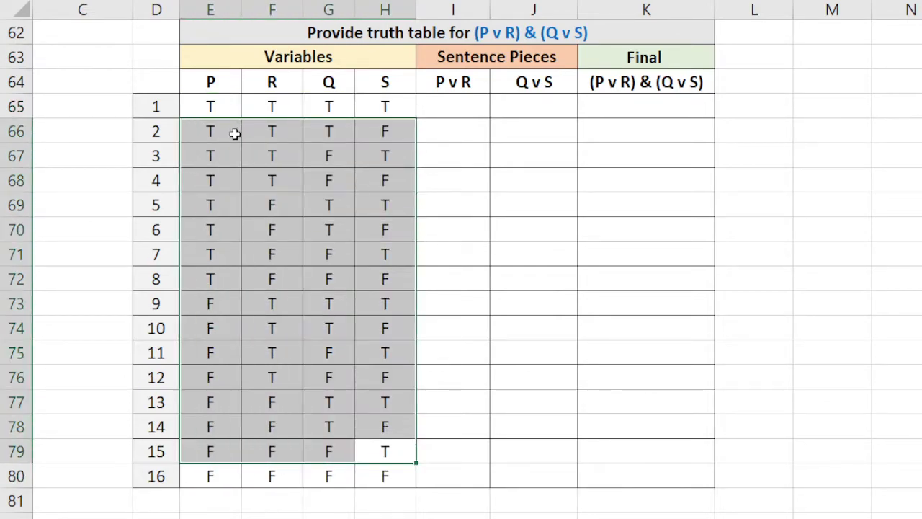
left_click(467, 127)
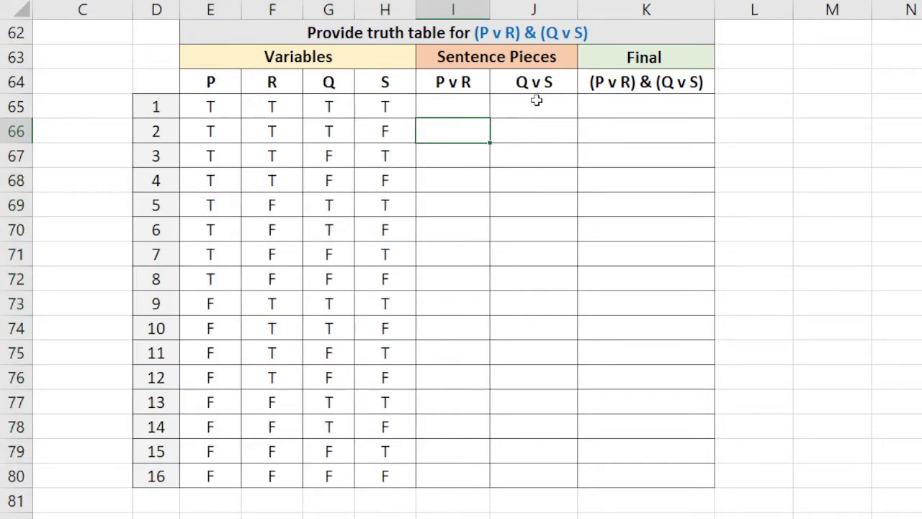
left_click(458, 87)
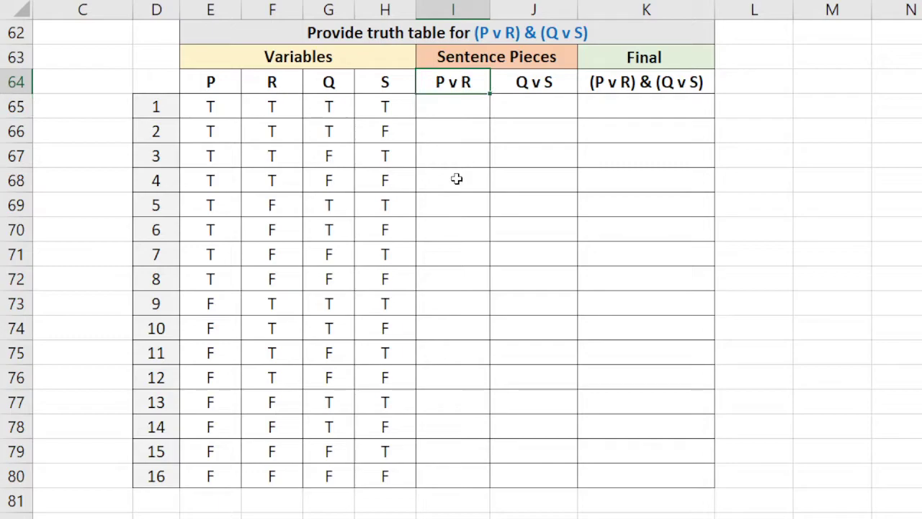
left_click(537, 81)
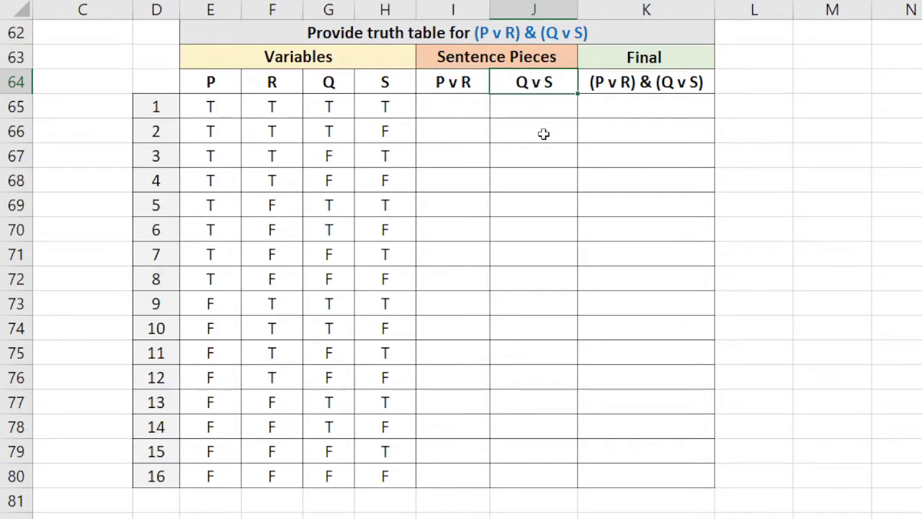
left_click(629, 83)
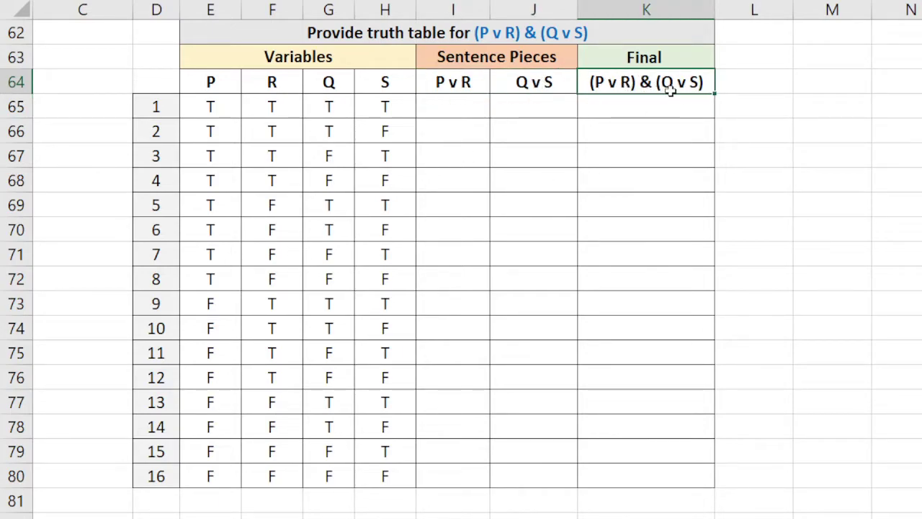
Step: Shade the P v R column (I64:I80) and the P and R columns (E64:F80) light blue
left_click(453, 87)
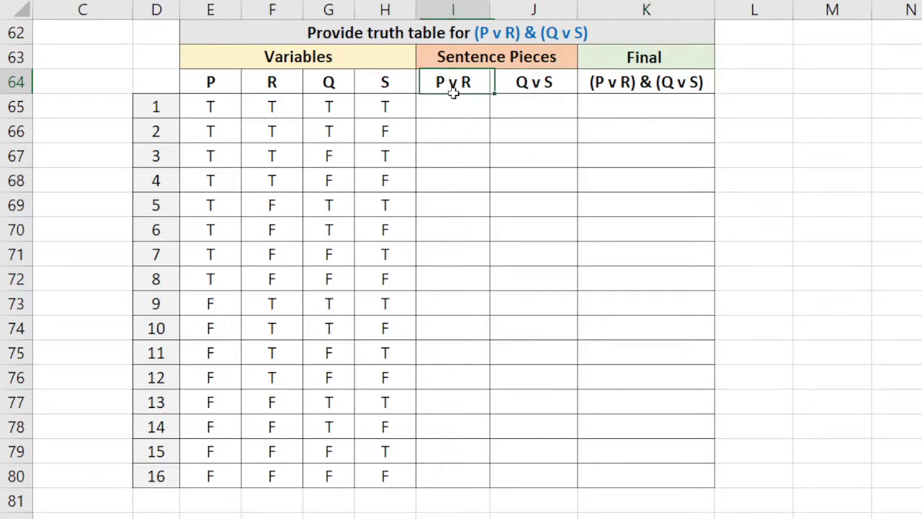
left_click_drag(453, 93, 466, 475)
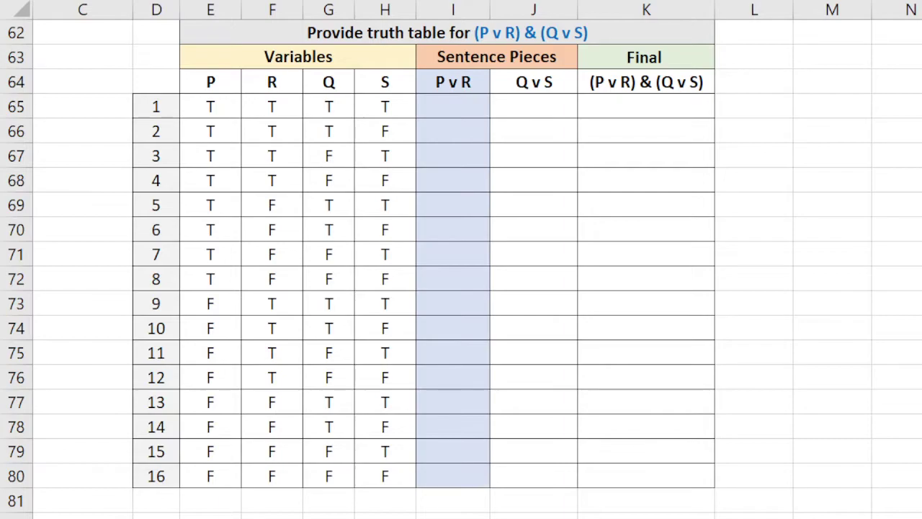
mouse_move(232, 88)
left_mouse_down()
mouse_move(274, 123)
mouse_move(295, 498)
mouse_move(295, 477)
left_mouse_up()
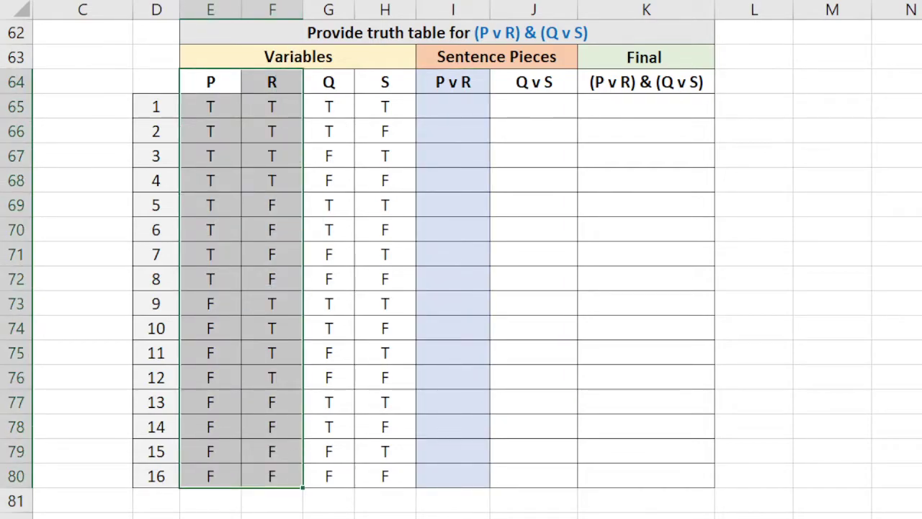
key("F4")
Step: Examine the P and R values row by row to determine in which rows both are false
left_click(433, 109)
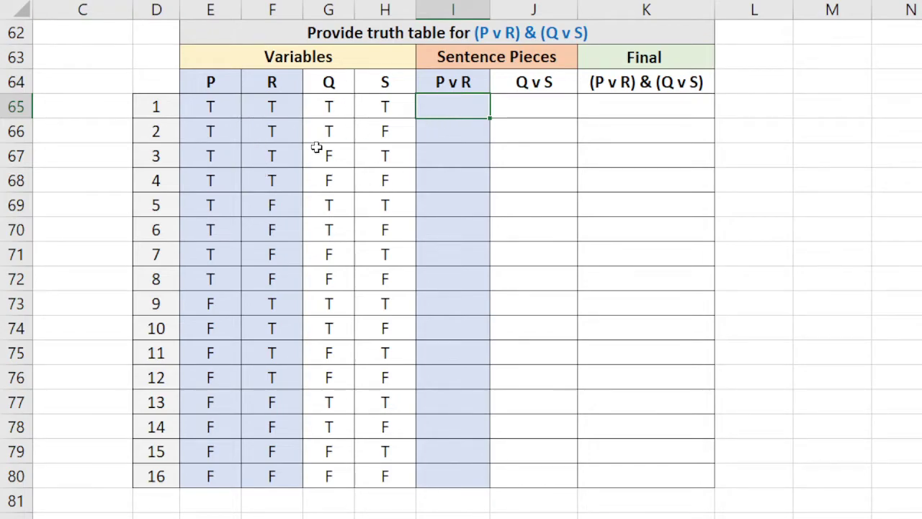
left_click_drag(216, 108, 247, 108)
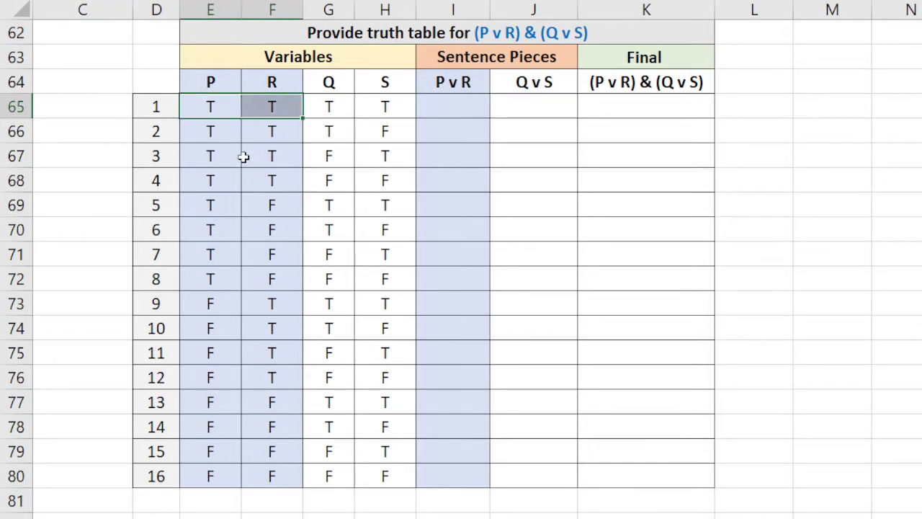
left_click_drag(238, 161, 278, 181)
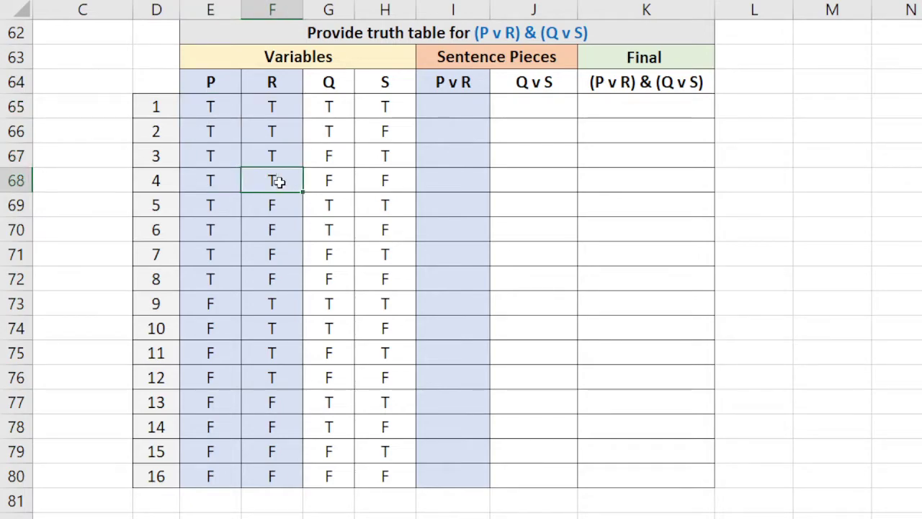
left_click(244, 207)
left_click(245, 207)
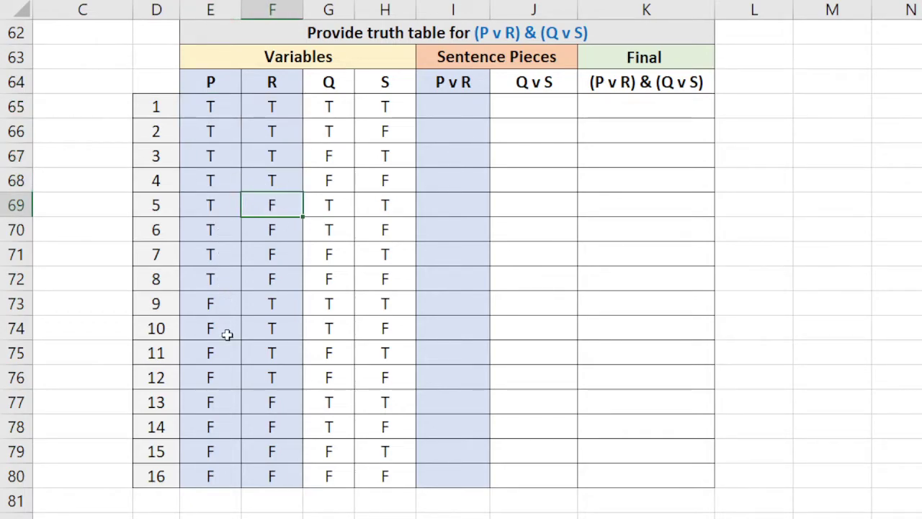
left_click(227, 402)
left_click(270, 403)
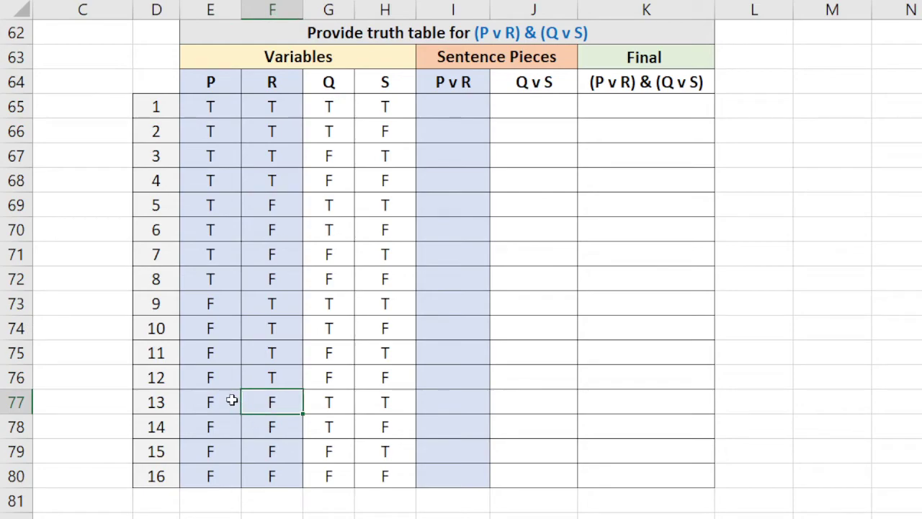
left_click_drag(232, 401, 261, 470)
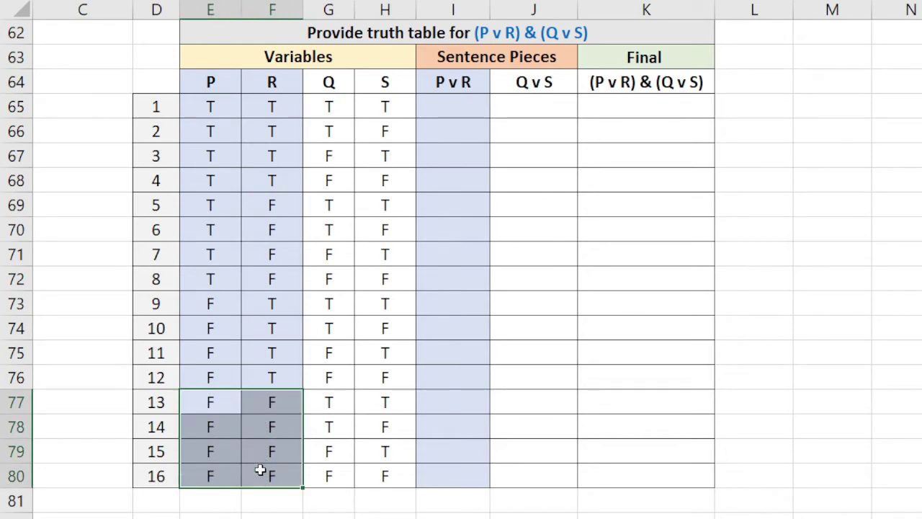
Step: Enter F in rows 13 to 16 of the P v R column (I77:I80)
left_click(453, 401)
type("T")
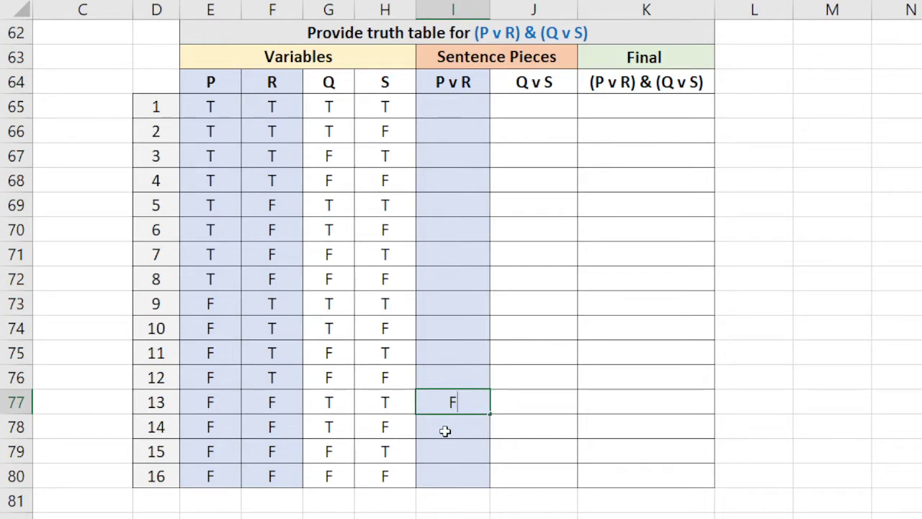
left_click(447, 429)
type("F")
left_click(445, 455)
type("F")
left_click(442, 471)
type("F")
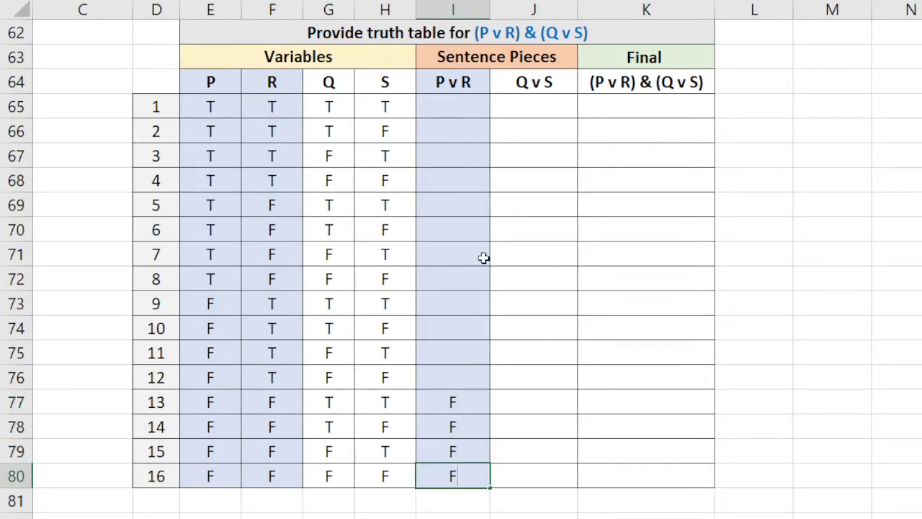
Step: Fill rows 1 to 12 of the P v R column (I65:I76) with T, copied from the R column
left_click(270, 110)
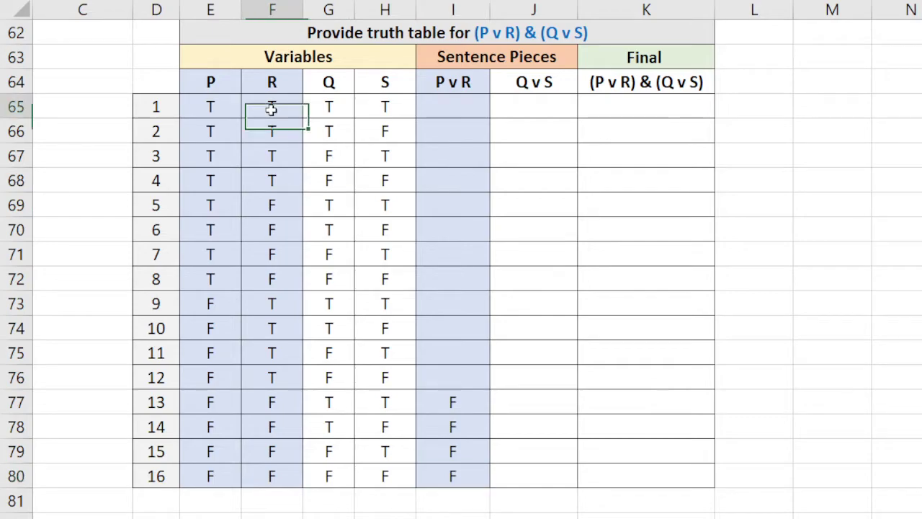
key("ctrl+c")
left_click_drag(439, 108, 460, 371)
key("ctrl+v")
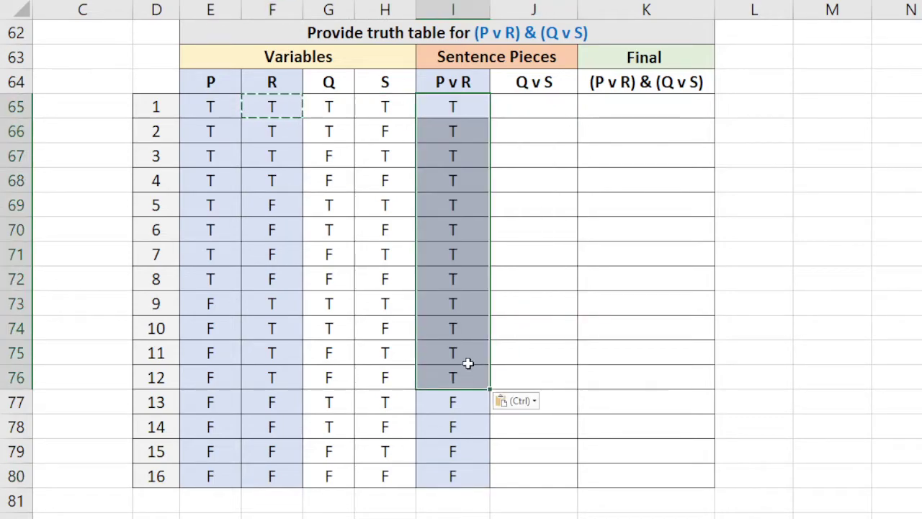
left_click(446, 329)
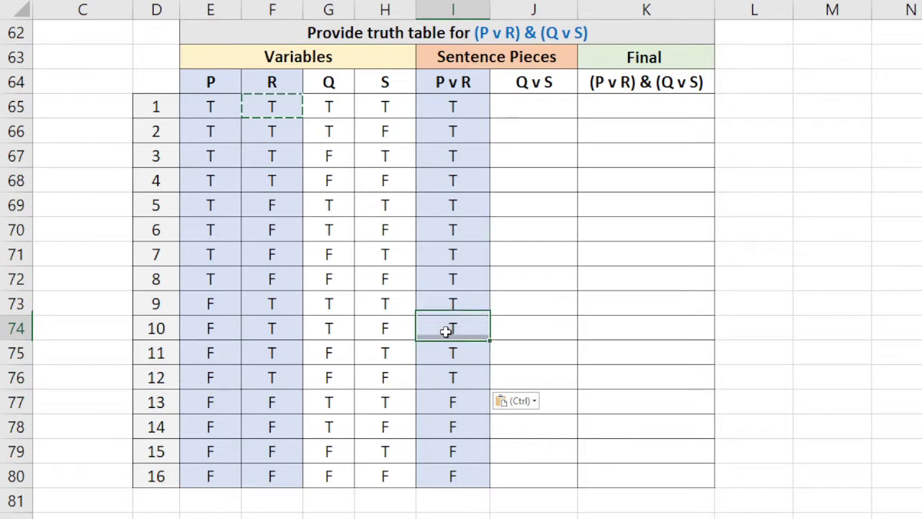
left_click(225, 110)
key("Escape")
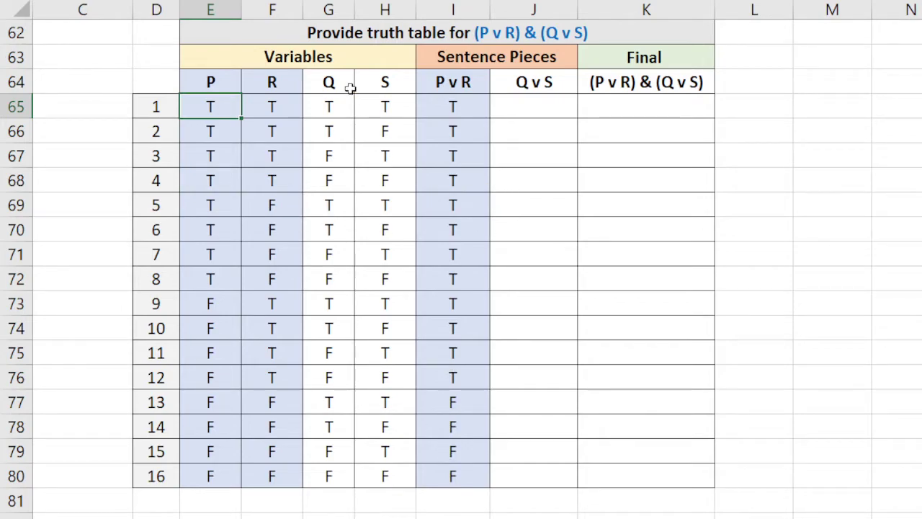
Step: Shade the Q and S columns (G64:H80) and the Q v S column (J64:J80) light gray
mouse_move(334, 106)
left_mouse_down()
mouse_move(360, 107)
mouse_move(365, 464)
left_mouse_up()
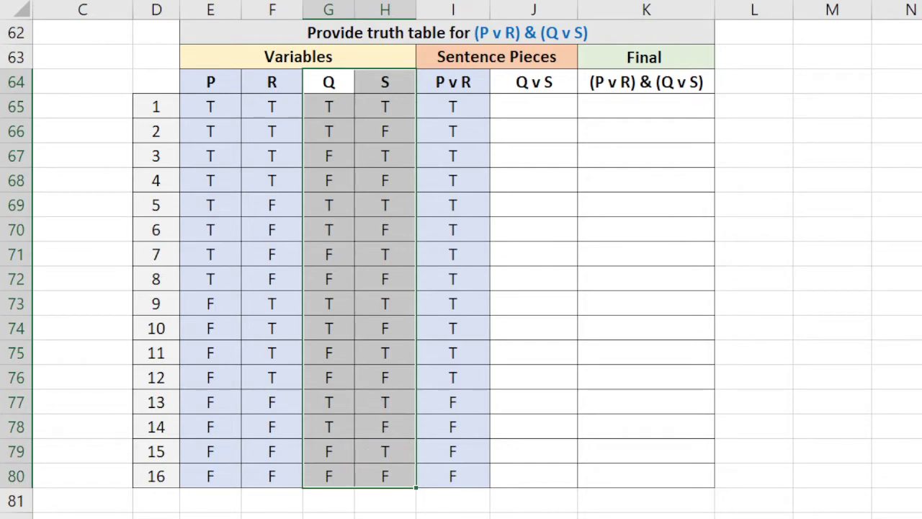
left_click(322, 2)
left_click(336, 2)
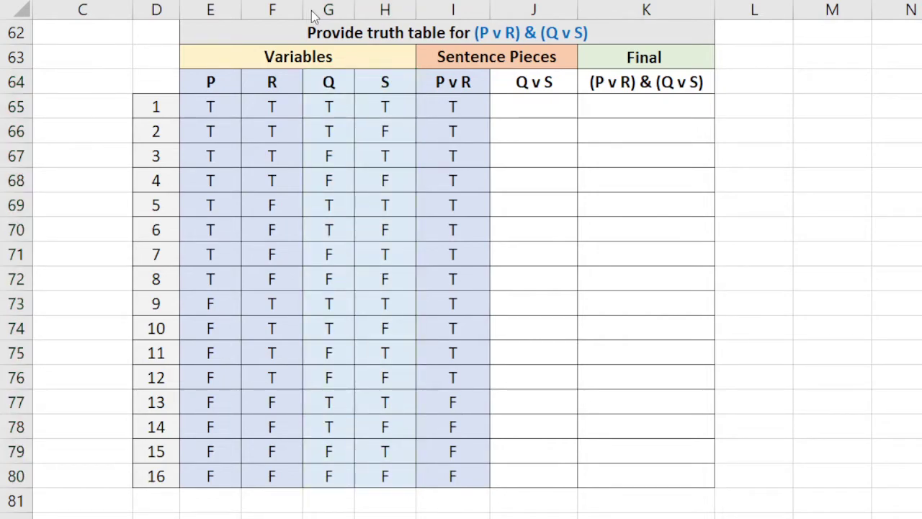
left_click_drag(329, 82, 384, 475)
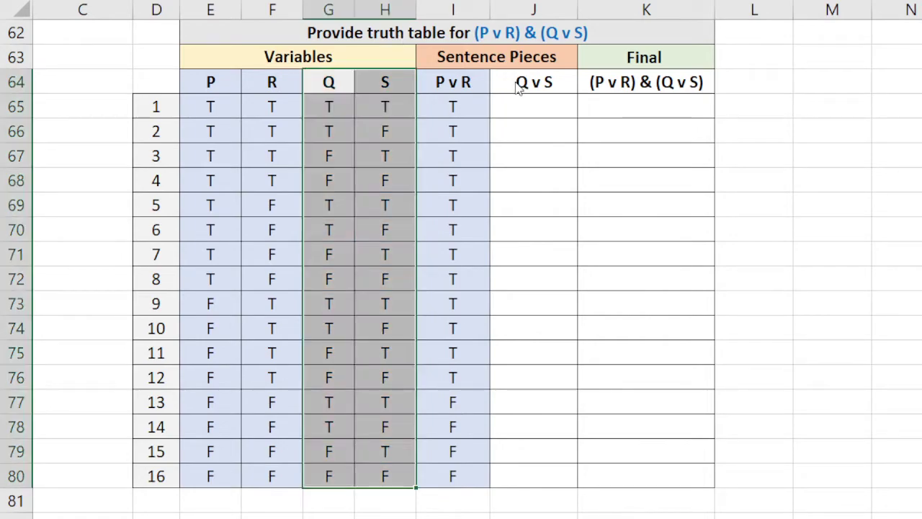
left_click_drag(519, 82, 554, 466)
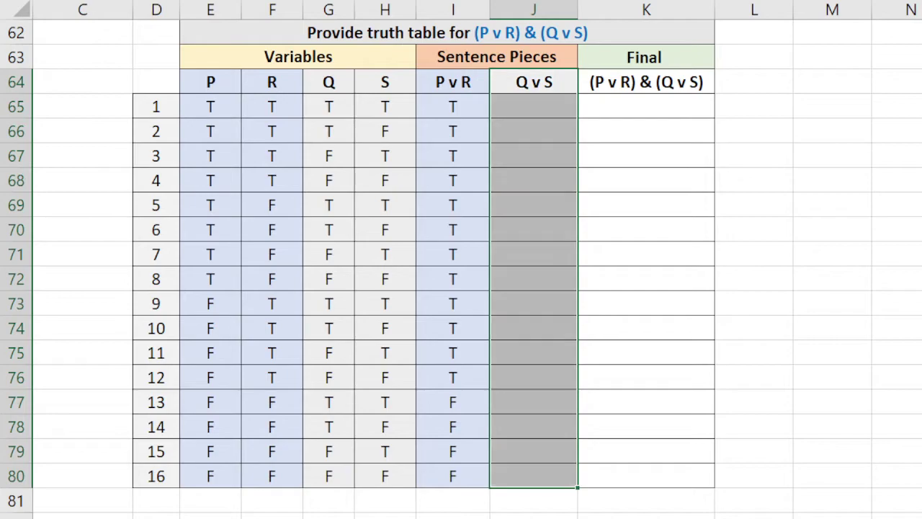
left_click(535, 110)
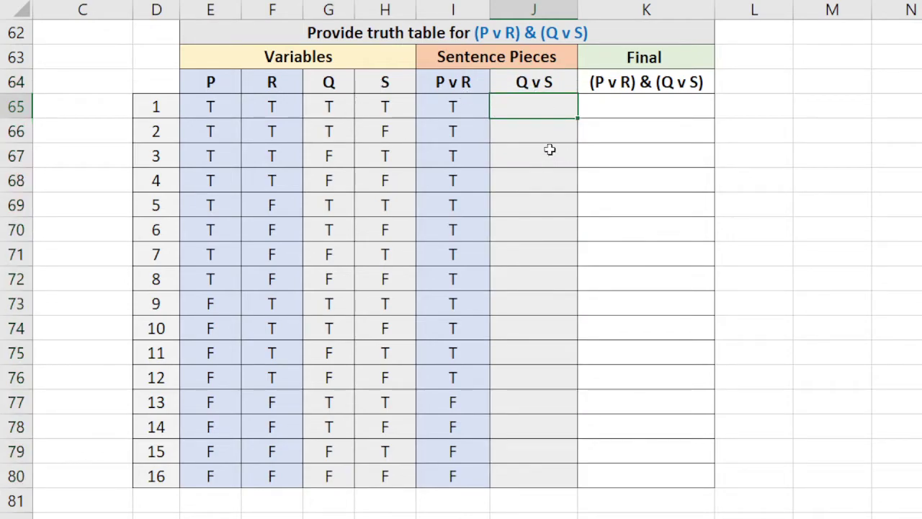
Step: Check Q and S for rows 1 to 8 and enter F in rows 4 and 8 of the Q v S column (J68 and J72)
left_click_drag(345, 107, 391, 107)
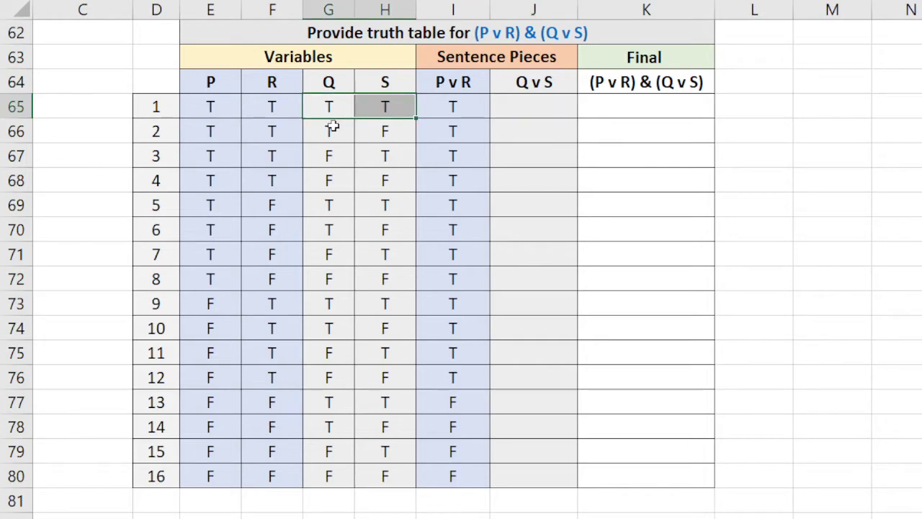
left_click_drag(329, 126, 388, 156)
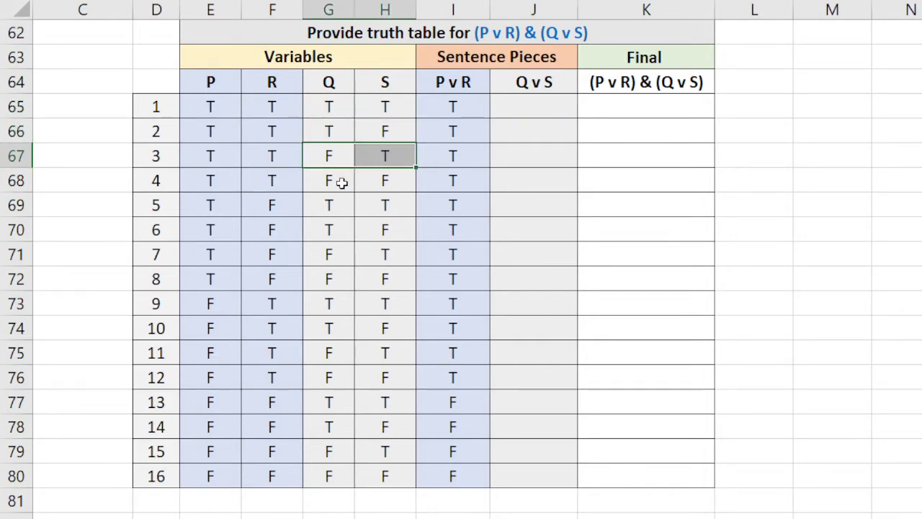
left_click_drag(339, 180, 365, 181)
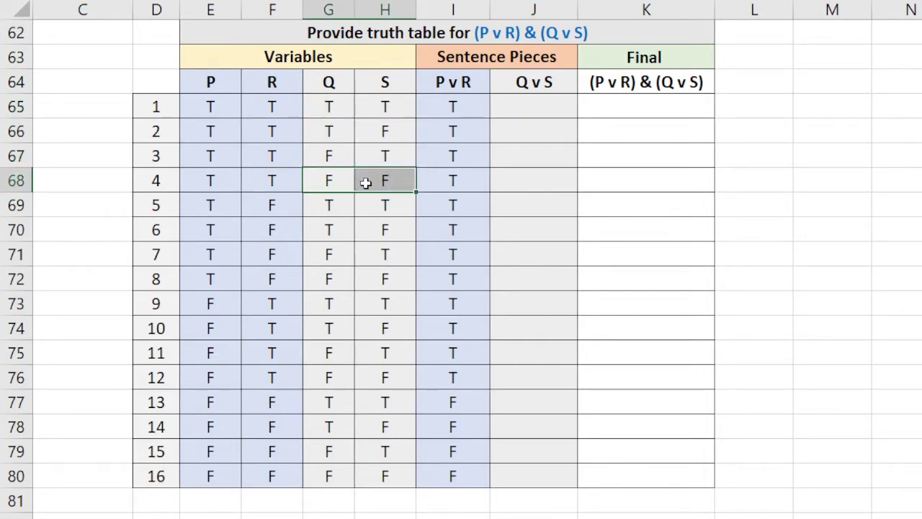
left_click(529, 184)
type("F")
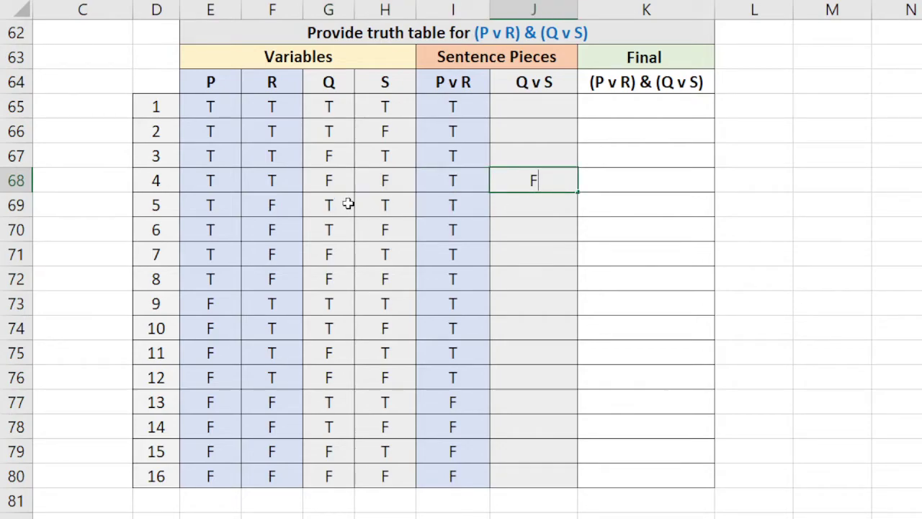
left_click_drag(345, 203, 373, 204)
left_click_drag(342, 231, 369, 281)
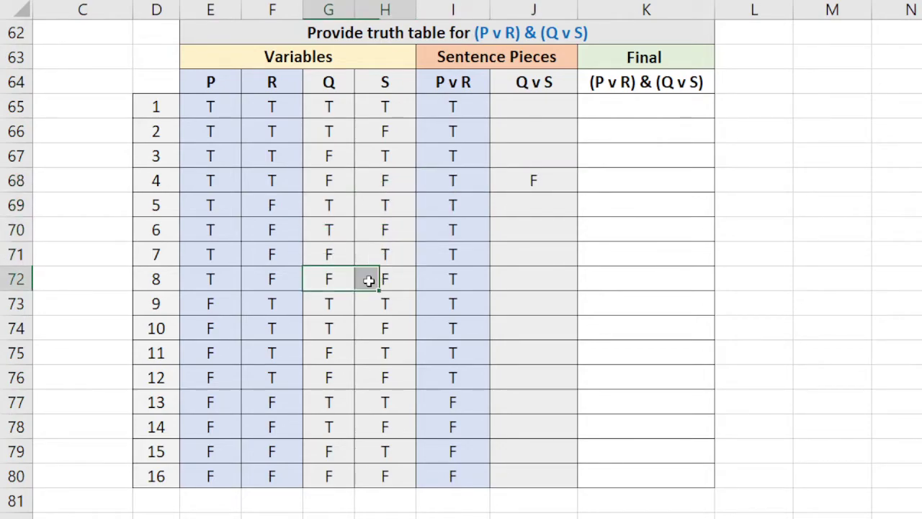
left_click(509, 283)
type("F")
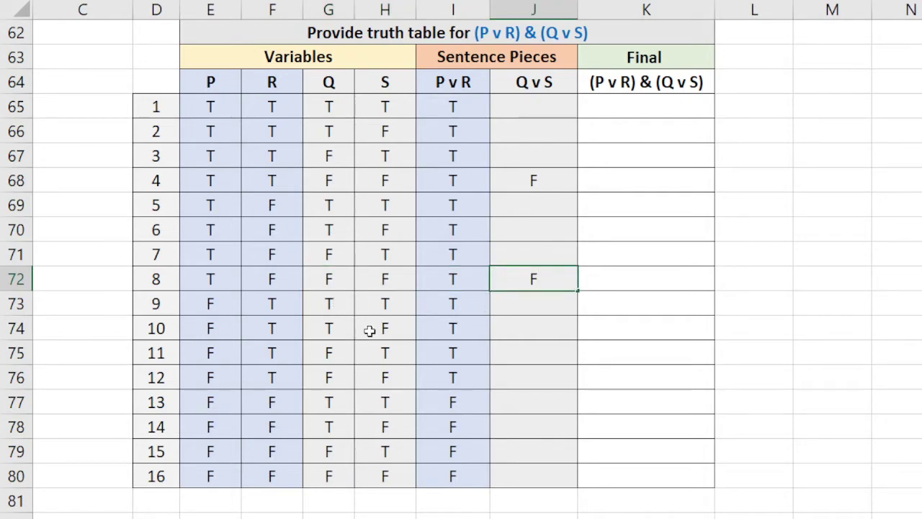
Step: Enter F in rows 12 and 16 of the Q v S column (J76 and J80) and recheck the earlier F entries
left_click(544, 378)
type("F")
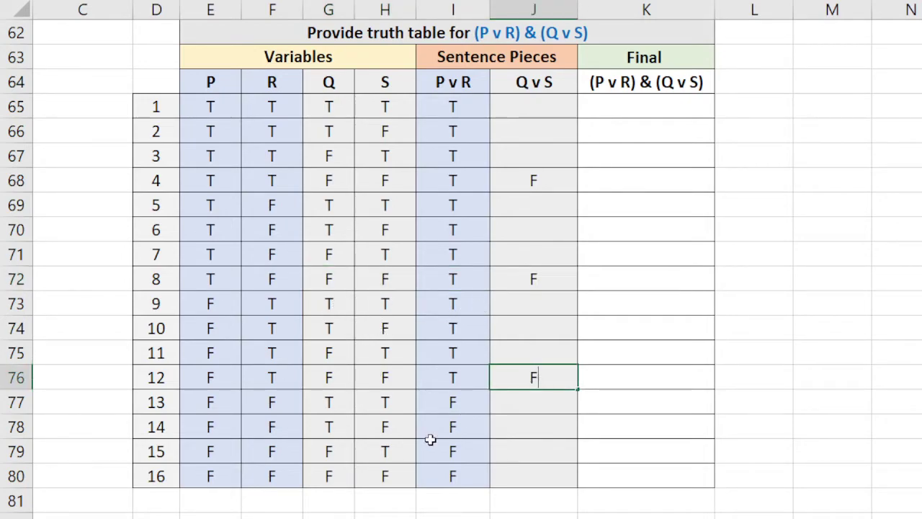
left_click(549, 475)
type("F")
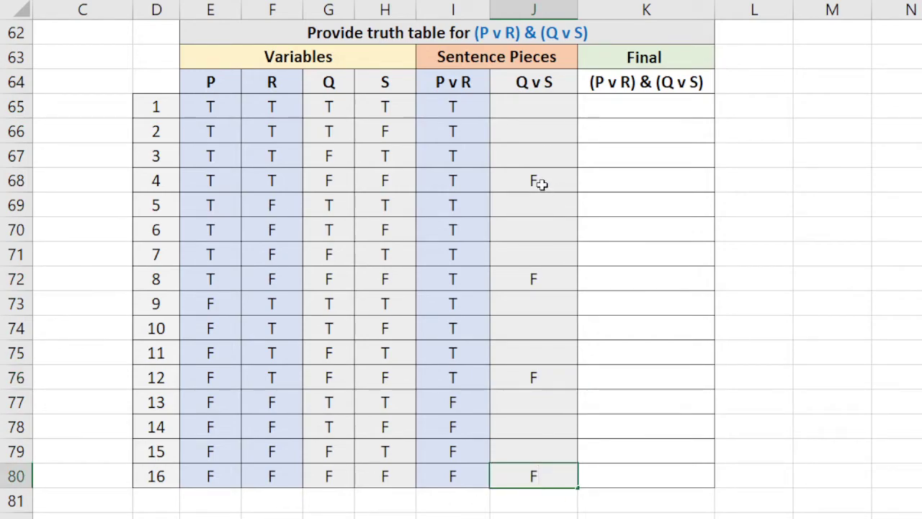
left_click(540, 184)
left_click(521, 279)
left_click(517, 372)
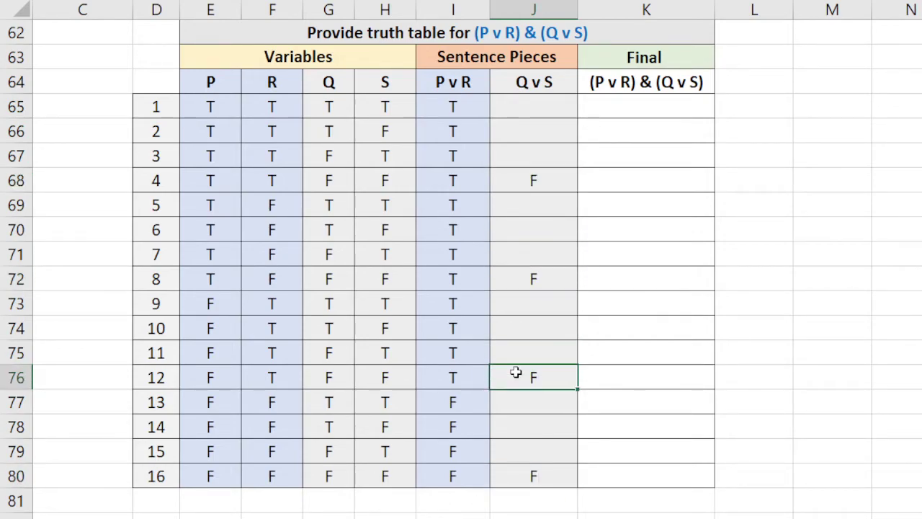
Step: Fill the remaining blank cells of the Q v S column (J65:J67, J69:J71, J73:J75 and J77:J79) with T, copied from the S column
left_click(514, 476)
left_click(397, 109)
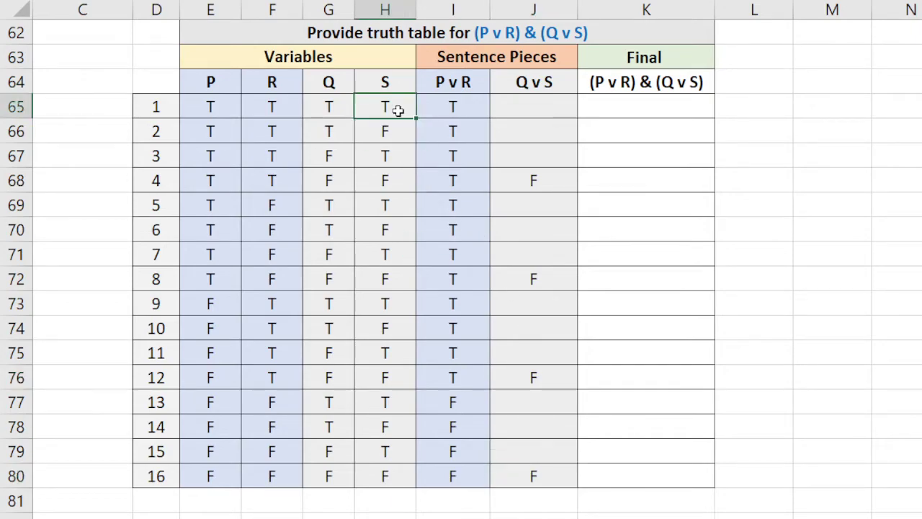
key("ctrl+c")
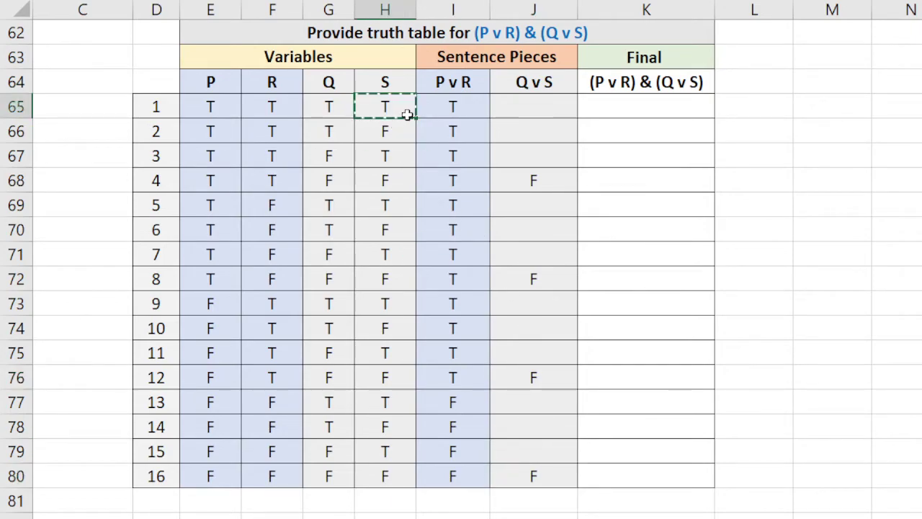
left_click_drag(530, 104, 519, 164)
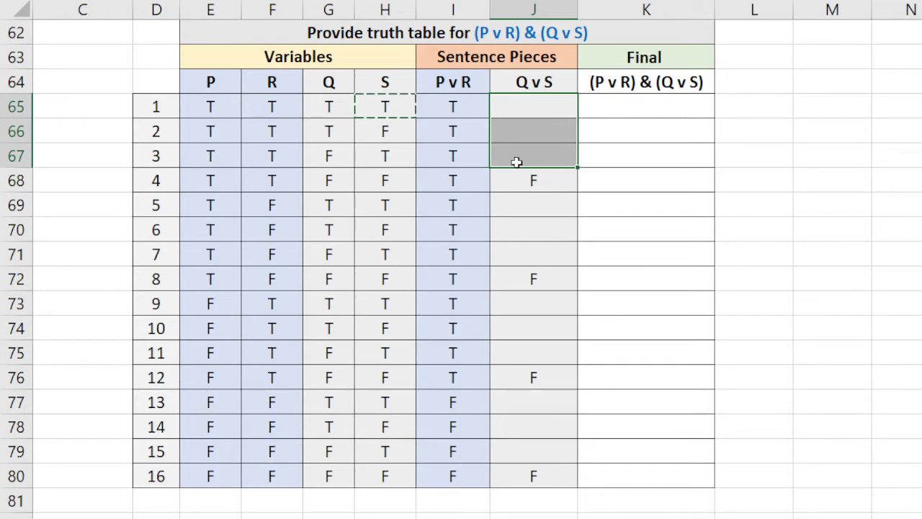
key("ctrl+v")
left_click_drag(523, 215, 517, 258)
key("ctrl+v")
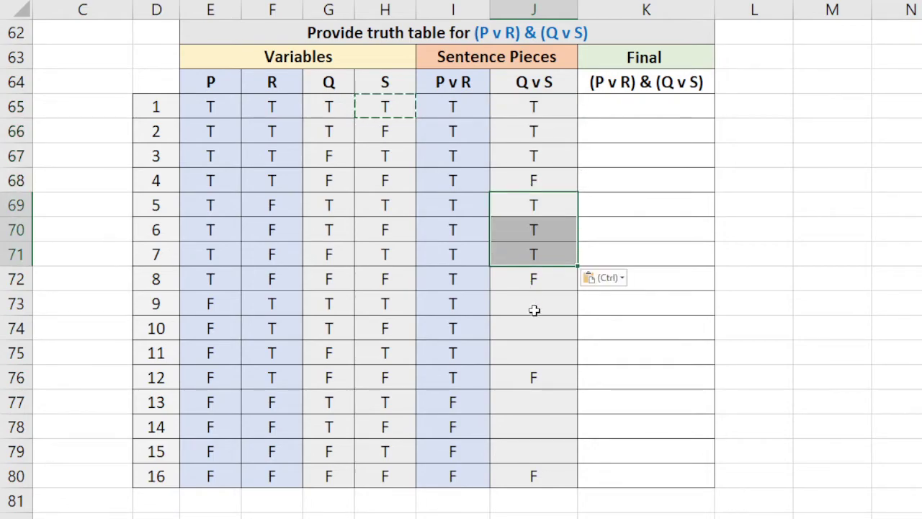
left_click_drag(531, 308, 533, 344)
key("ctrl+v")
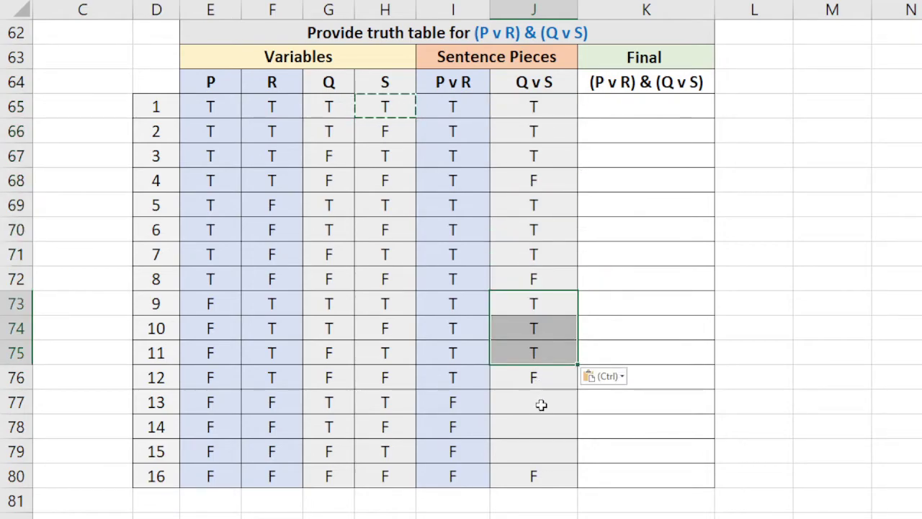
left_click_drag(539, 402, 535, 449)
key("ctrl+v")
Step: Shade the P v R and Q v S columns (I64:J80) light green
left_click(641, 161)
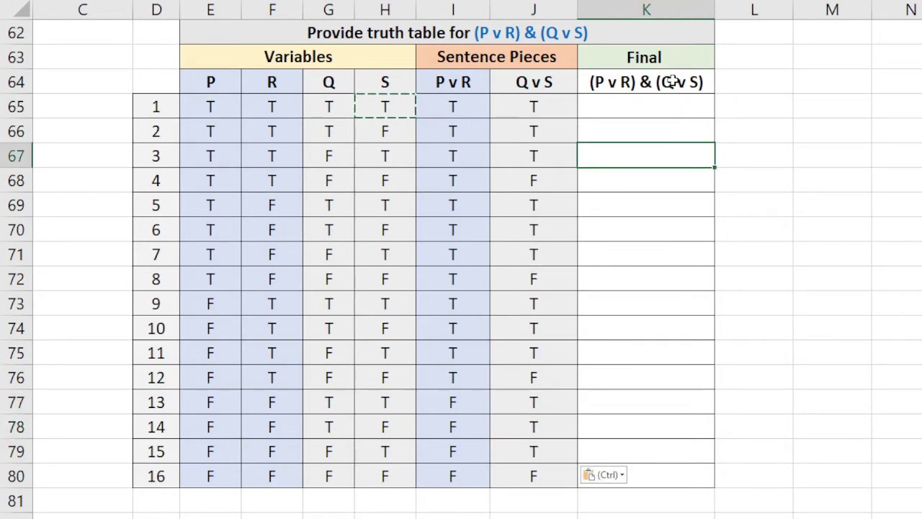
left_click(672, 82)
key("Escape")
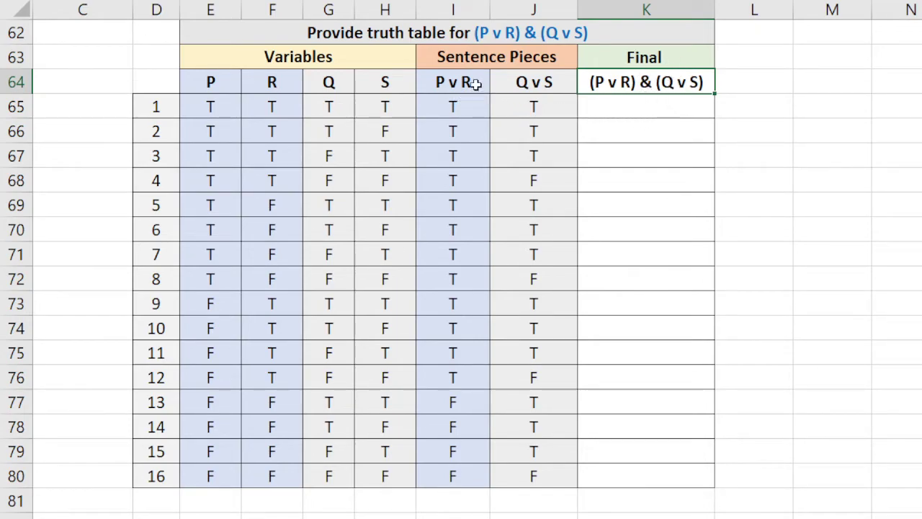
left_click_drag(466, 85, 551, 480)
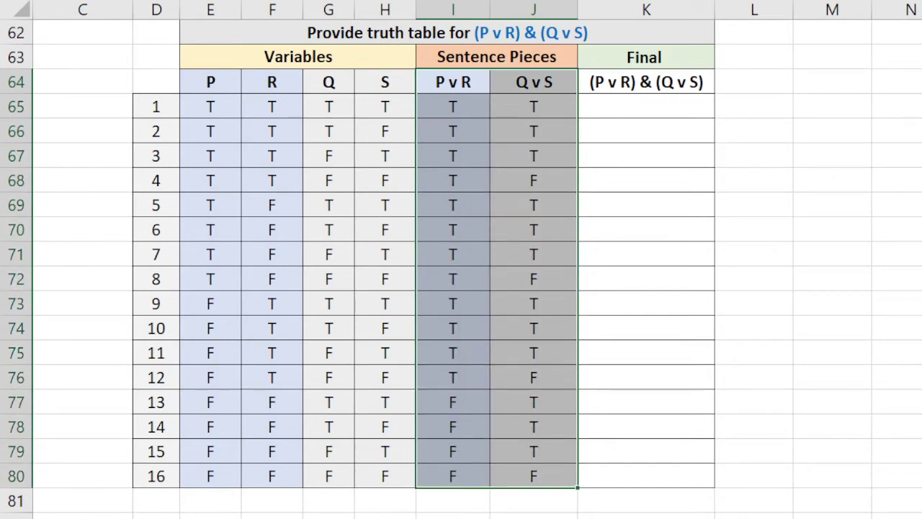
key("F4")
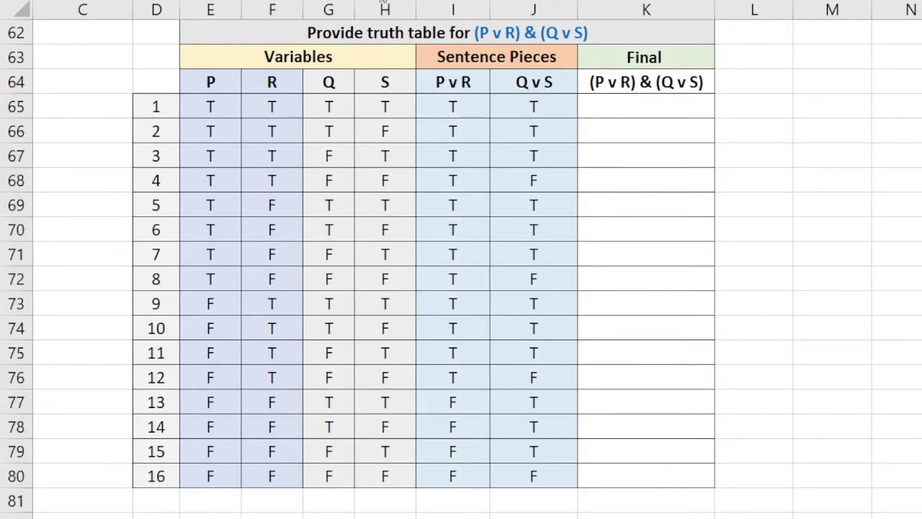
left_click(371, 1)
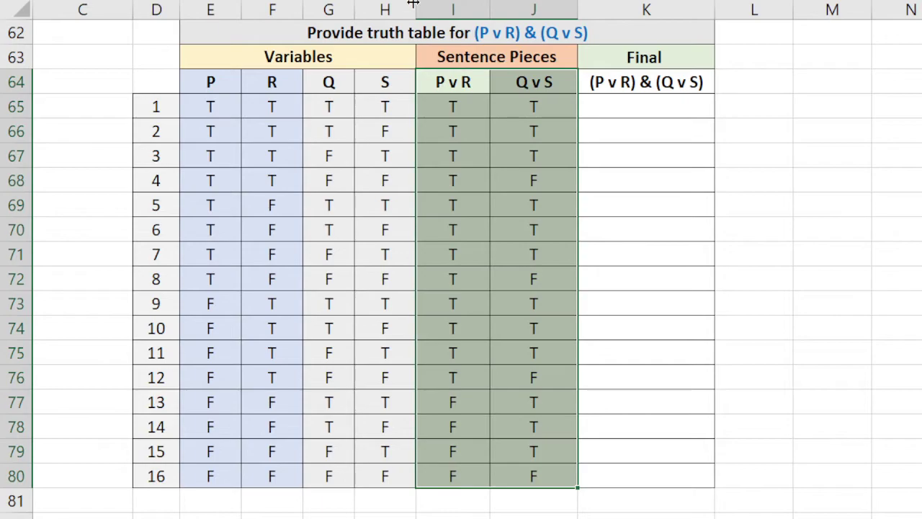
Step: Enter T, T, T and F in rows 1 to 4 of the (P v R) & (Q v S) column (K65:K68)
left_click(662, 106)
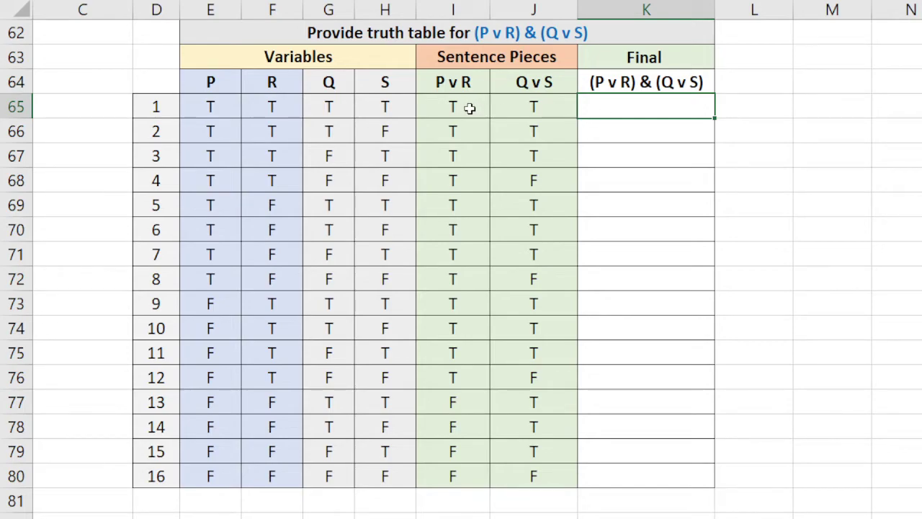
type("T")
key("Return")
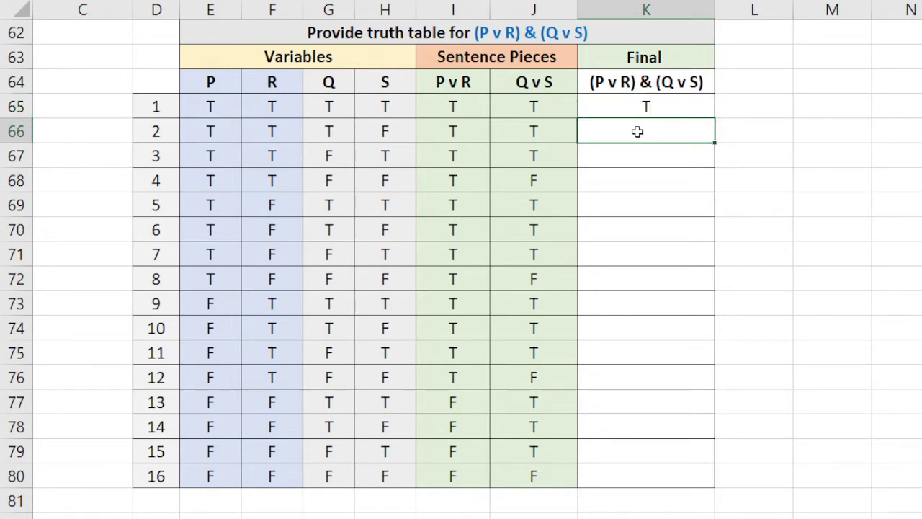
type("T")
key("Return")
type("T")
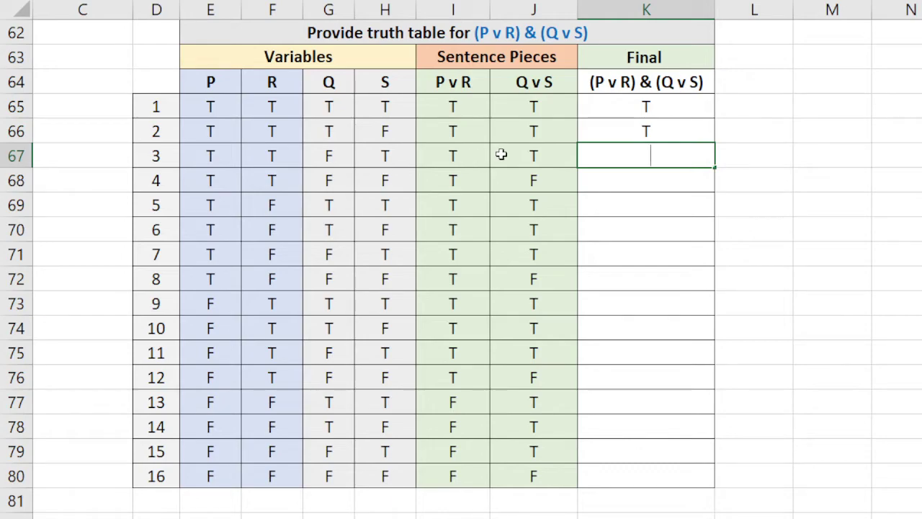
key("Return")
type("F")
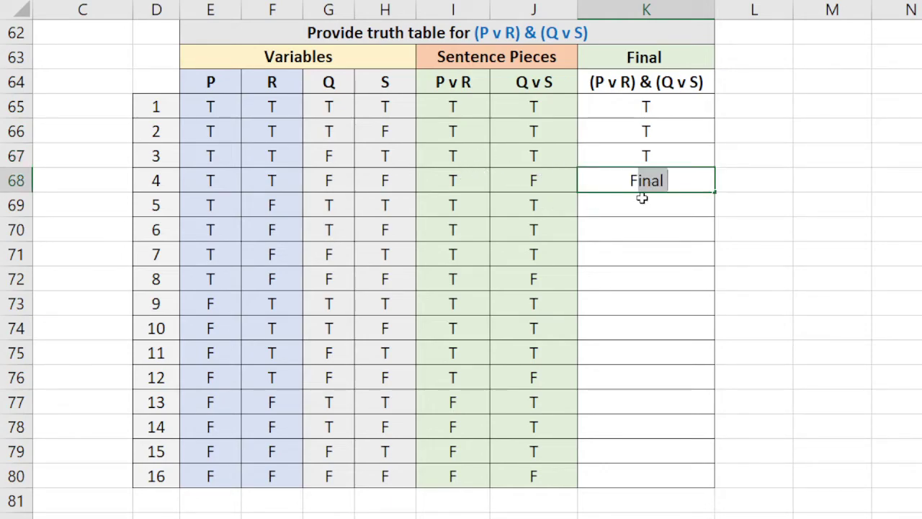
key("Delete")
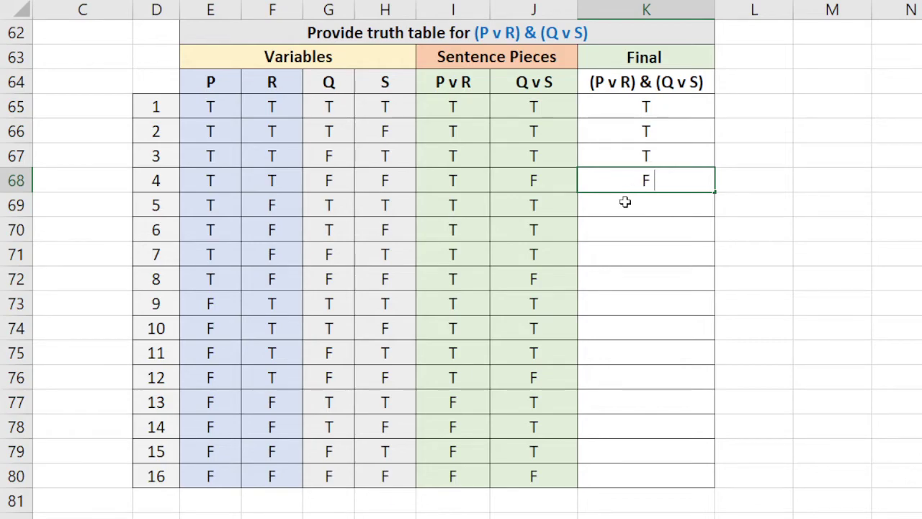
key("Return")
Step: Enter T, T, T and F in rows 5 to 8 of the final column (K69:K72)
type("T")
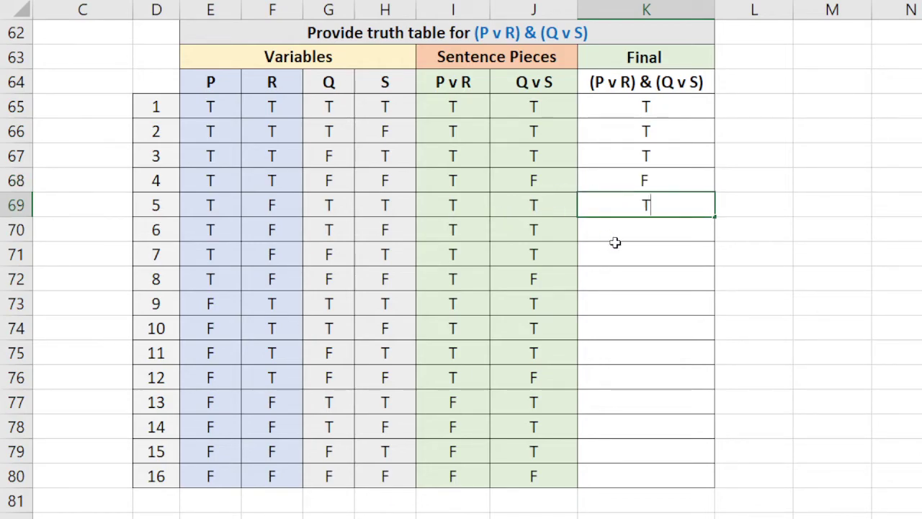
key("Return")
type("T")
key("Return")
type("T")
key("Return")
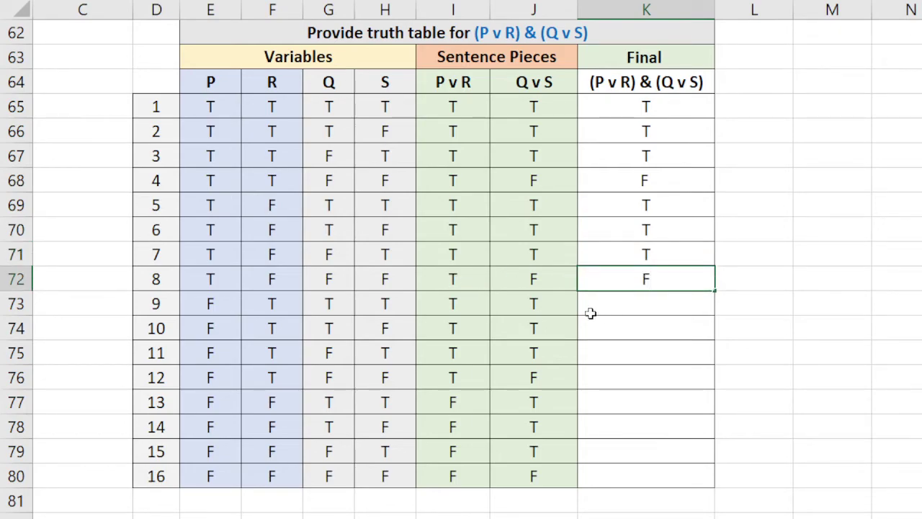
key("Return")
Step: Enter T, T, T and F in rows 9 to 12 of the final column (K73:K76)
type("T")
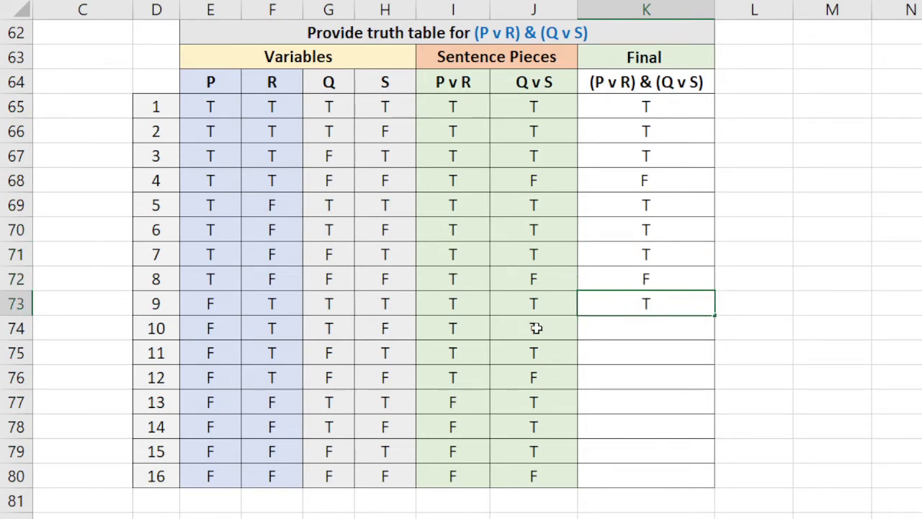
key("Return")
type("T")
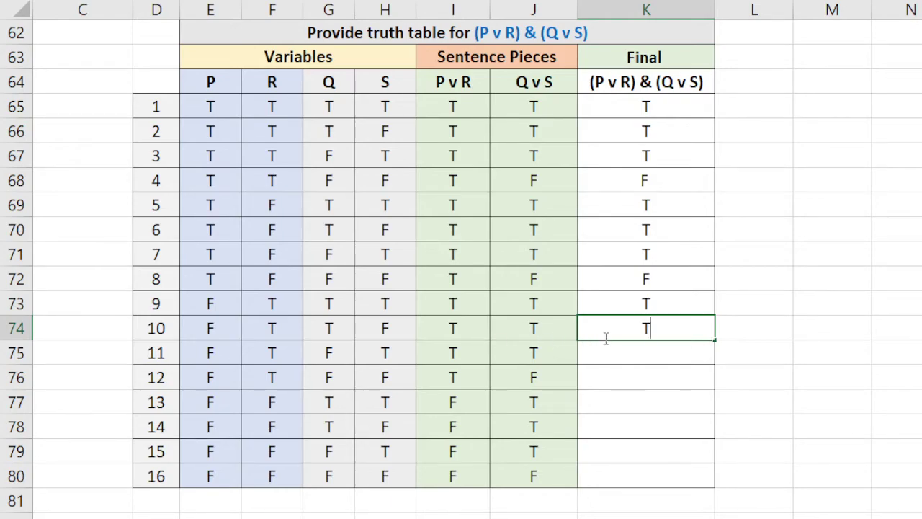
key("Return")
type("T")
key("Return")
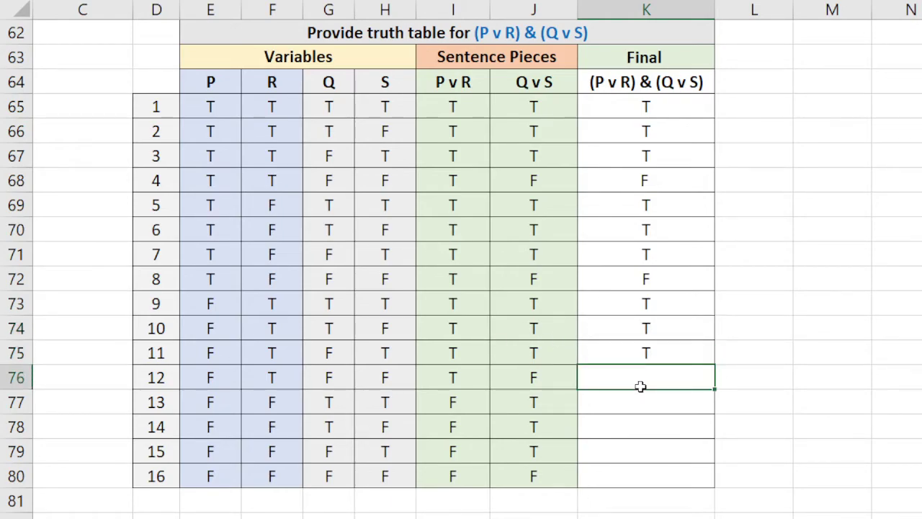
type("F")
Step: Check P v R for rows 13 to 16 and enter F in those rows of the final column (K77:K80)
left_click_drag(473, 408, 457, 484)
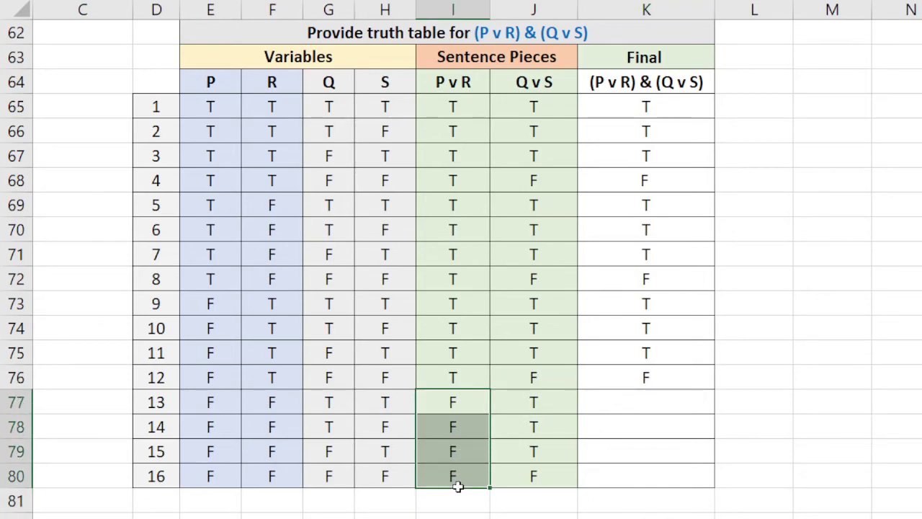
left_click(650, 401)
type("F")
key("Return")
type("F")
key("Return")
type("F")
key("Return")
type("F")
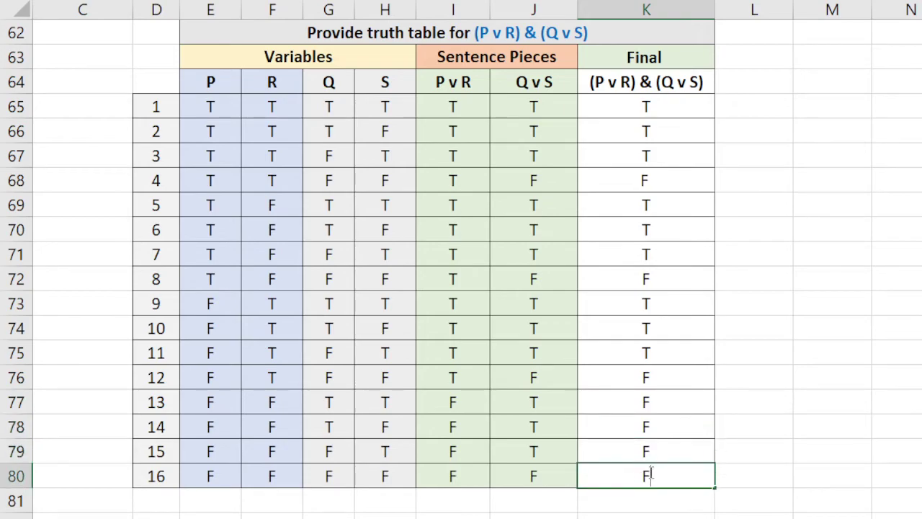
Step: Shade the (P v R) & (Q v S) column (K64:K80) solid green
left_click_drag(643, 106, 612, 477)
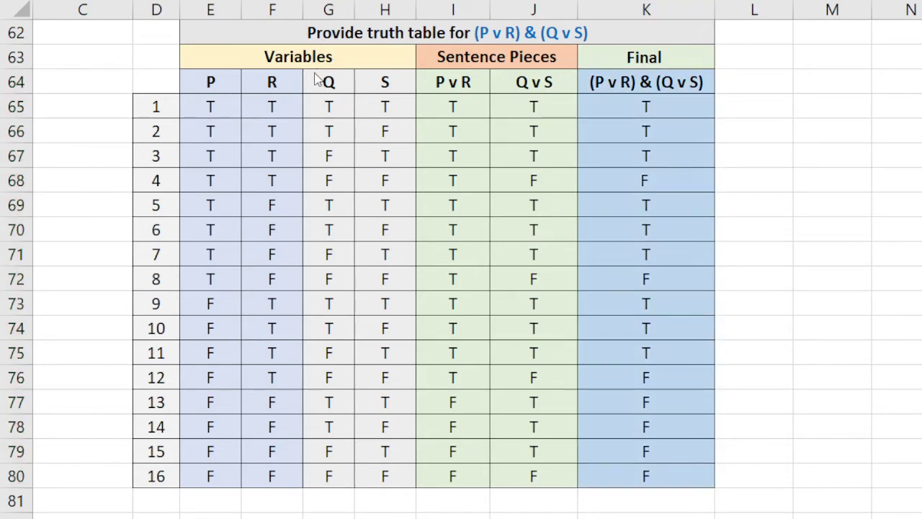
left_click(755, 149)
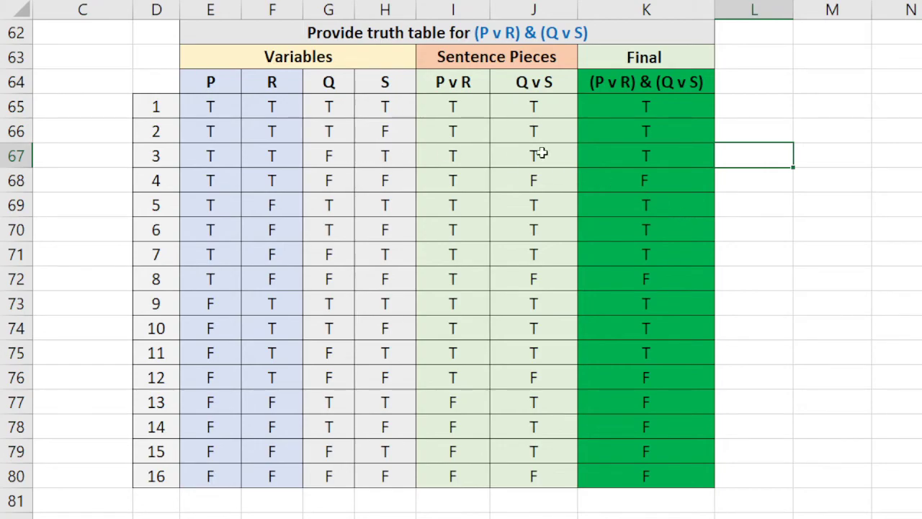
Step: Review the final column's results in rows 4, 8 and 12 to 16, plus those in rows 1 to 3
left_click(650, 182)
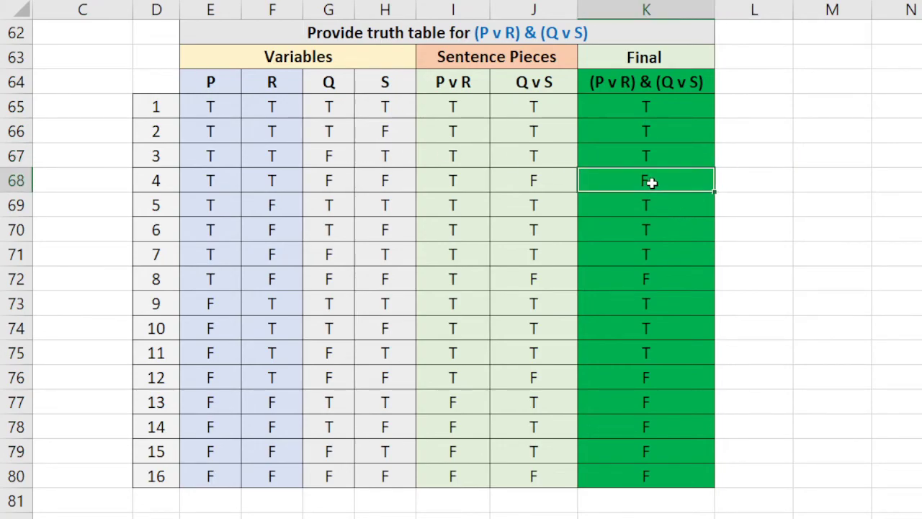
left_click(659, 277)
left_click(671, 379)
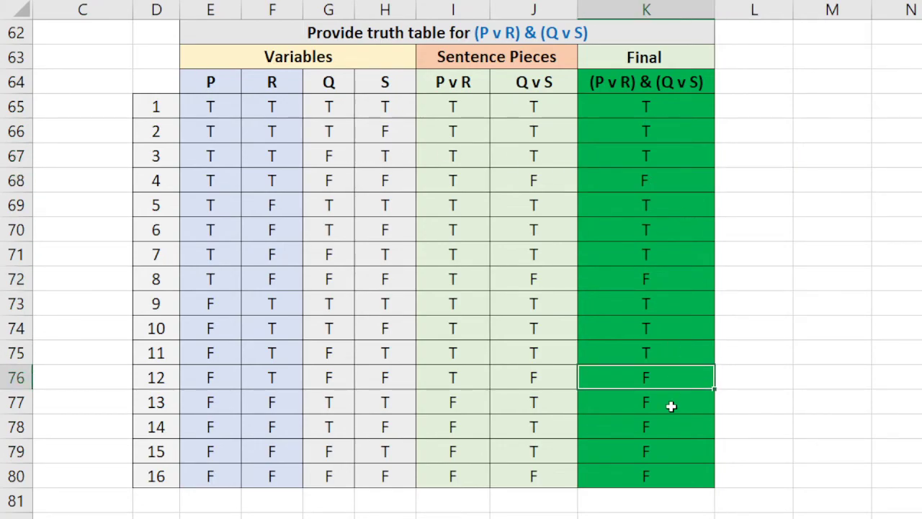
left_click(673, 404)
left_click(672, 425)
left_click(676, 448)
left_click(688, 477)
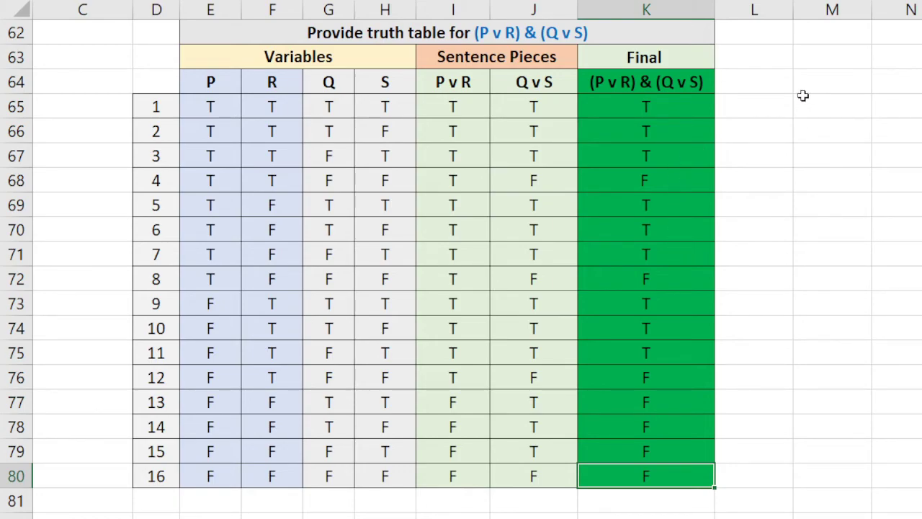
left_click_drag(671, 109, 669, 149)
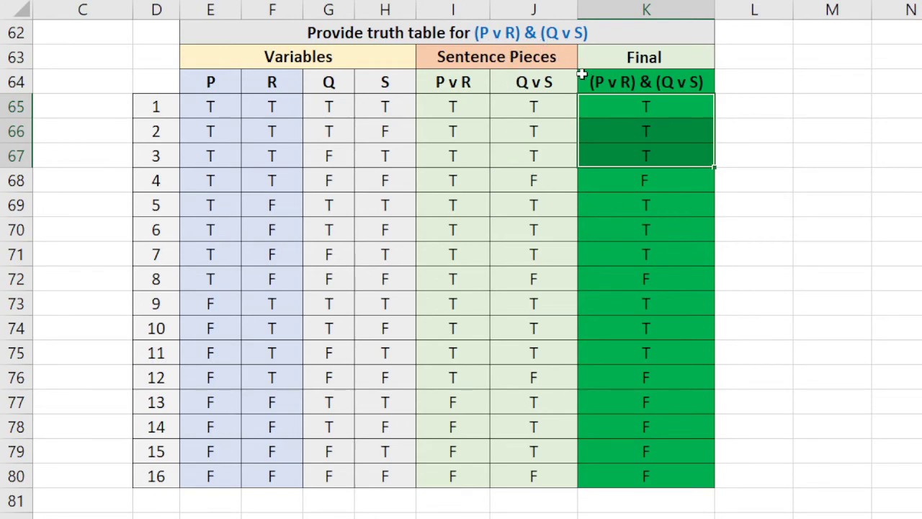
left_click(814, 140)
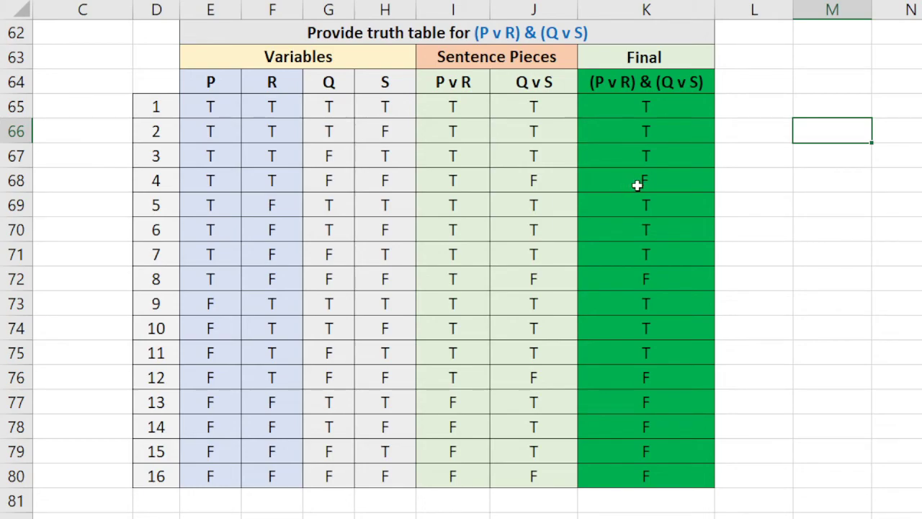
Step: Trace the final result of row 4 back to its P, R, Q and S values (E68:H68)
left_click_drag(637, 185, 218, 181)
left_click(218, 181)
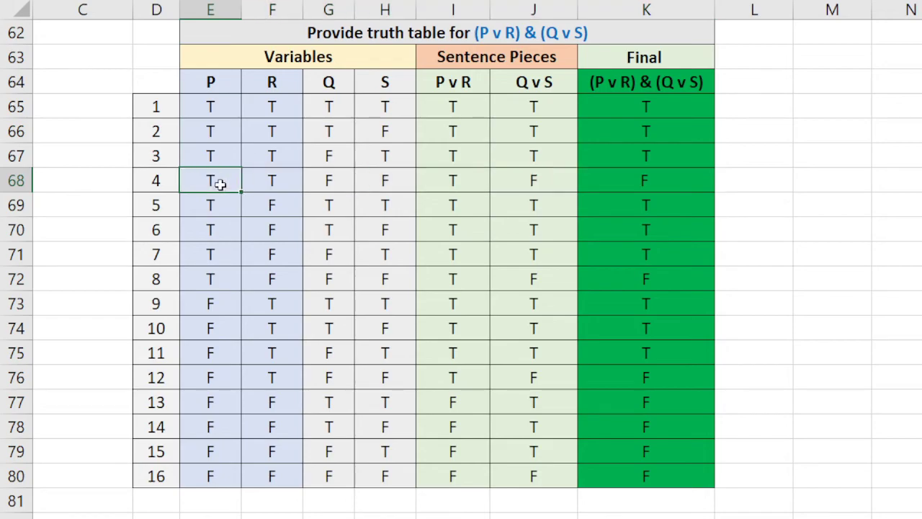
left_click(265, 185)
left_click(331, 181)
left_click(391, 183)
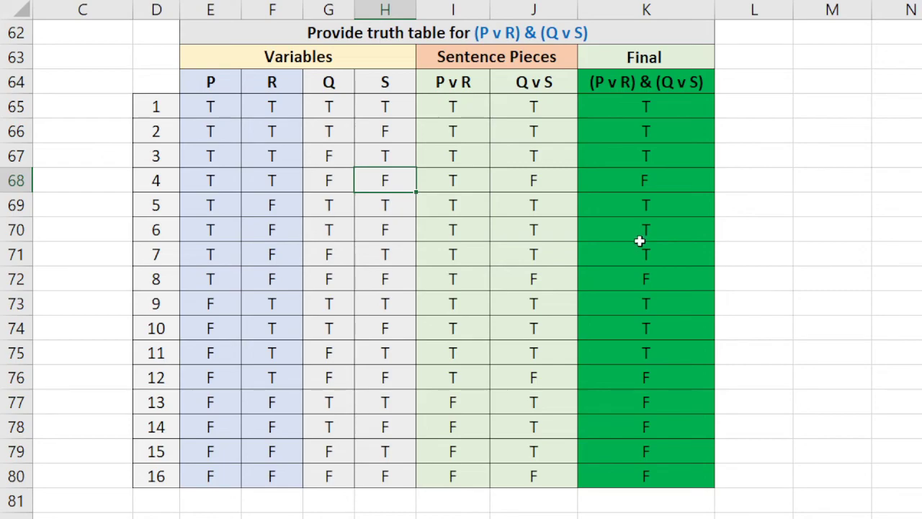
left_click(500, 33)
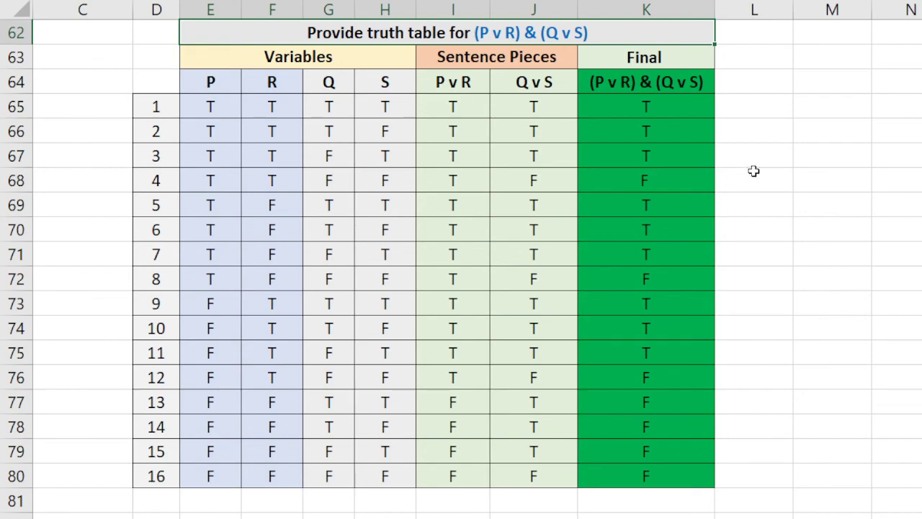
left_click(782, 179)
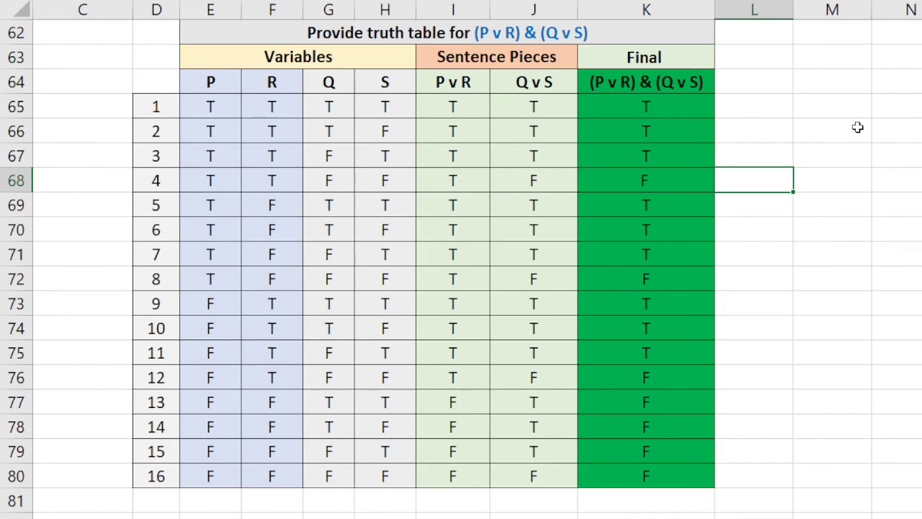
left_click_drag(858, 128, 916, 156)
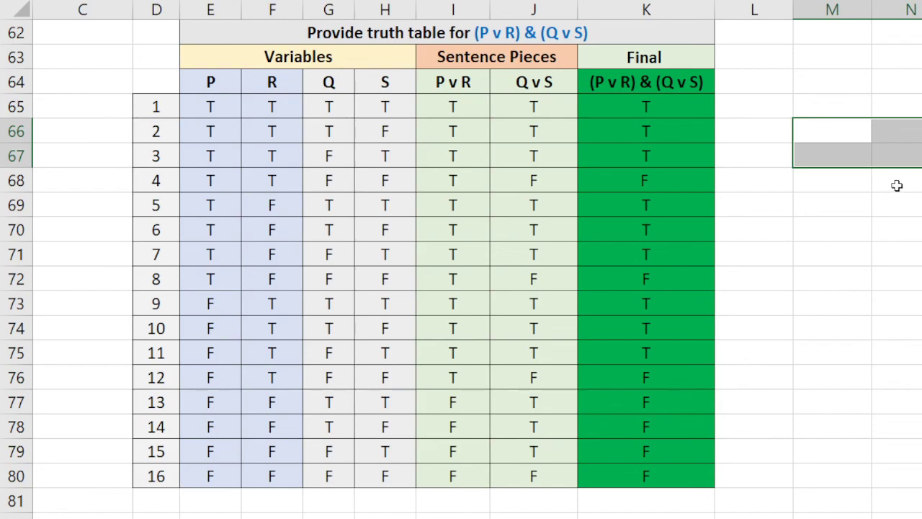
left_click_drag(906, 182, 906, 231)
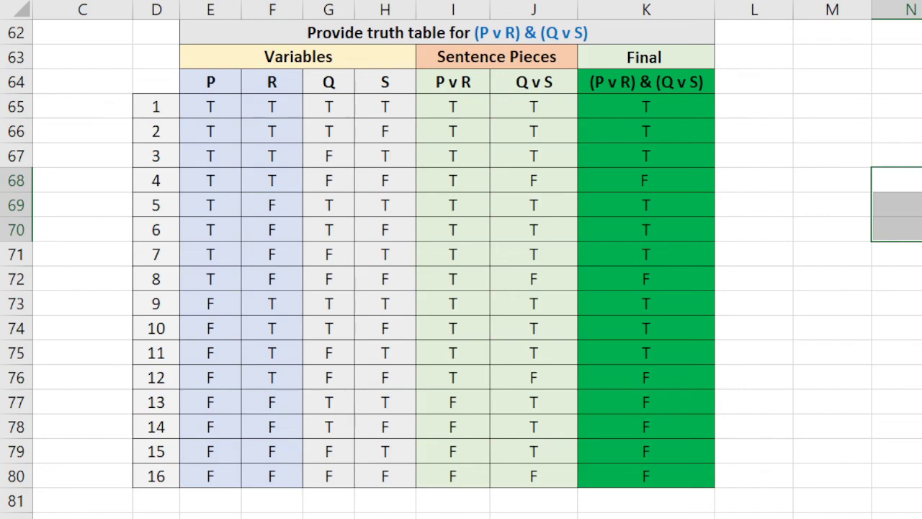